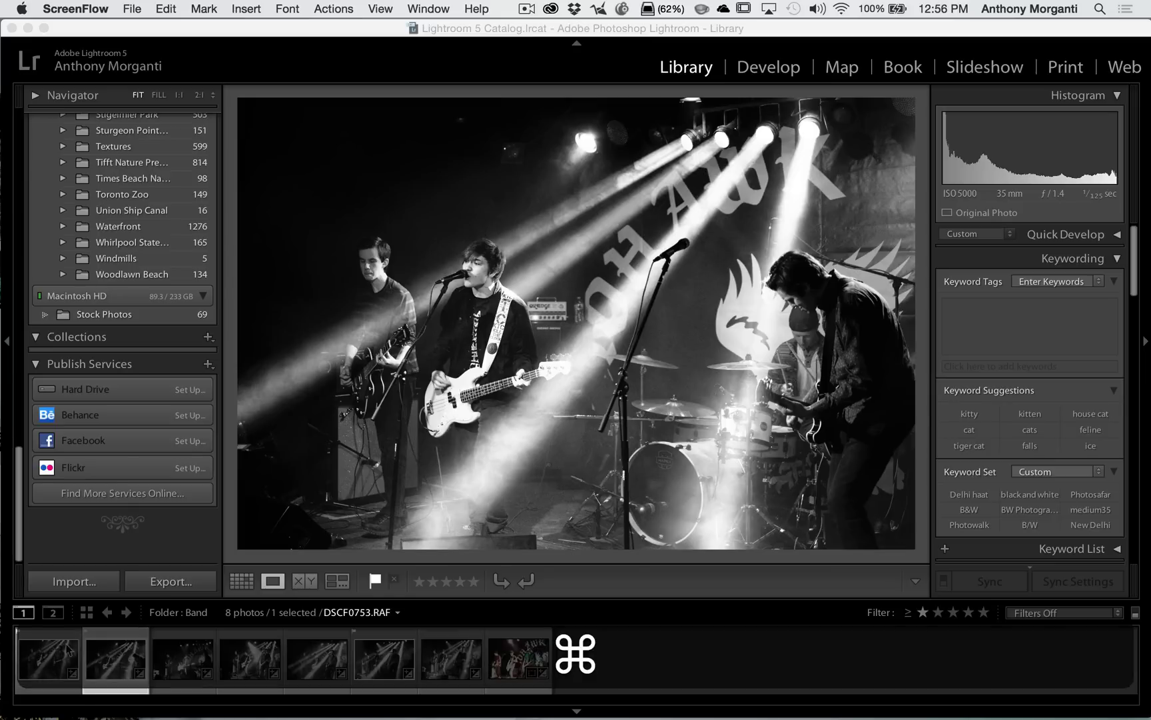
Select three band photos and create a '500px' collection that includes them.
left_click(55, 661, "super")
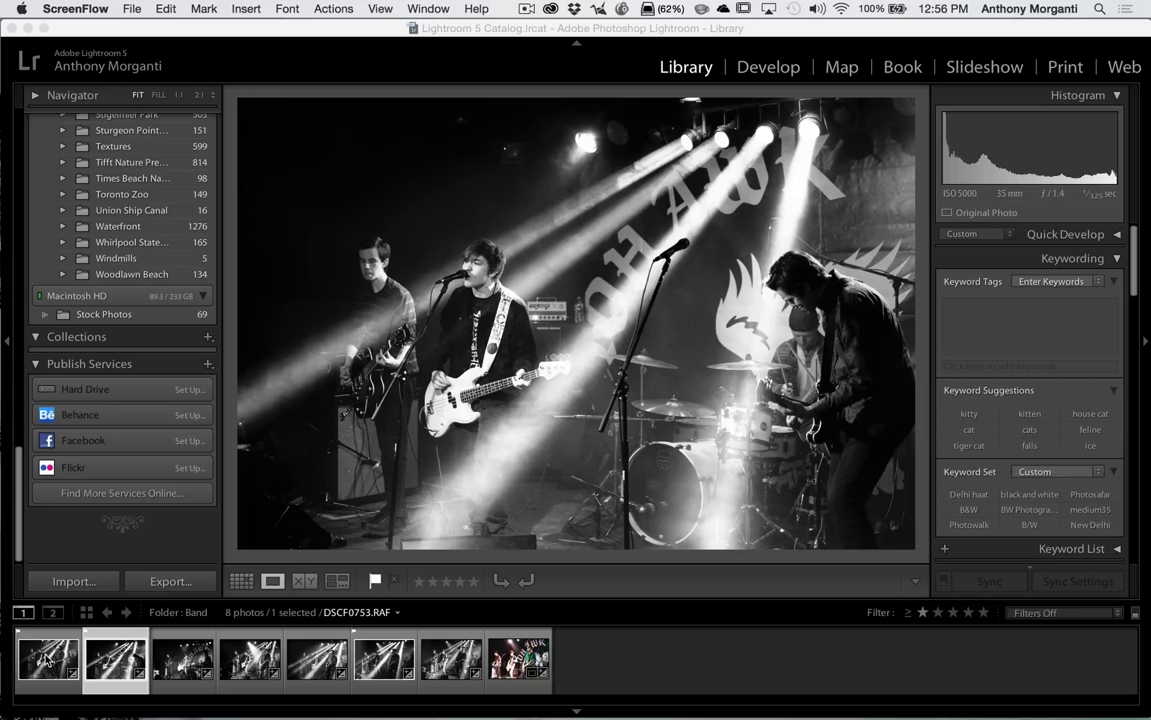
key("super")
left_click(46, 656, "super")
left_click(162, 663, "super")
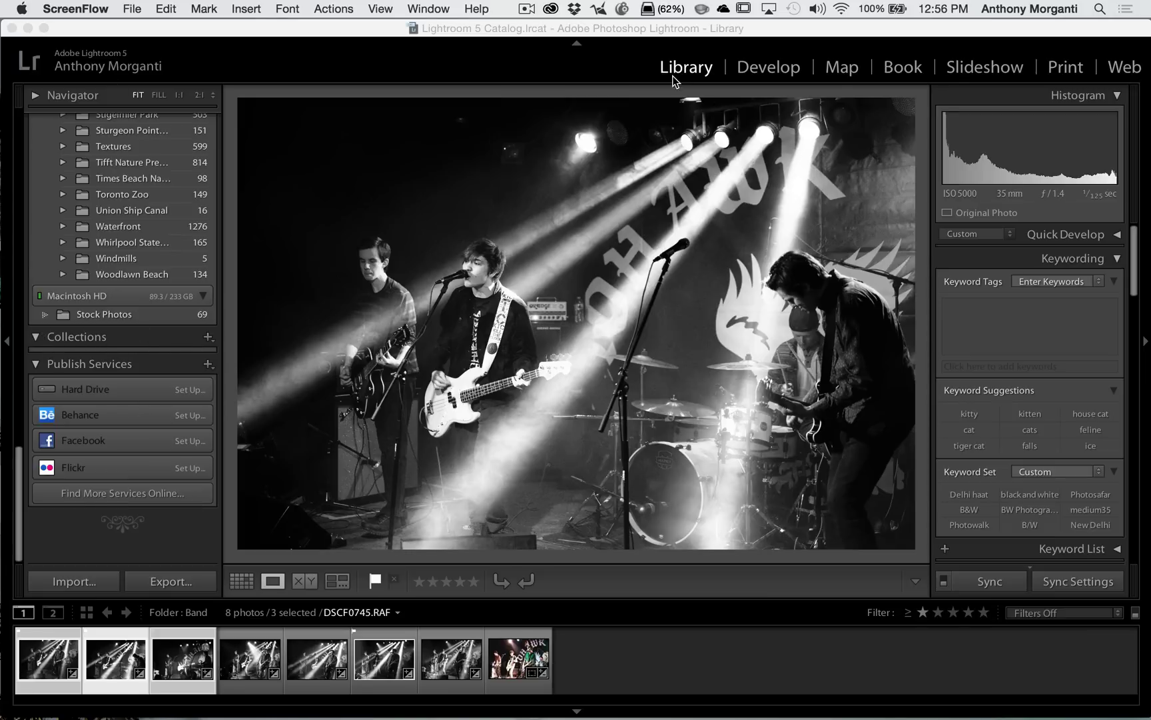
left_click(208, 339)
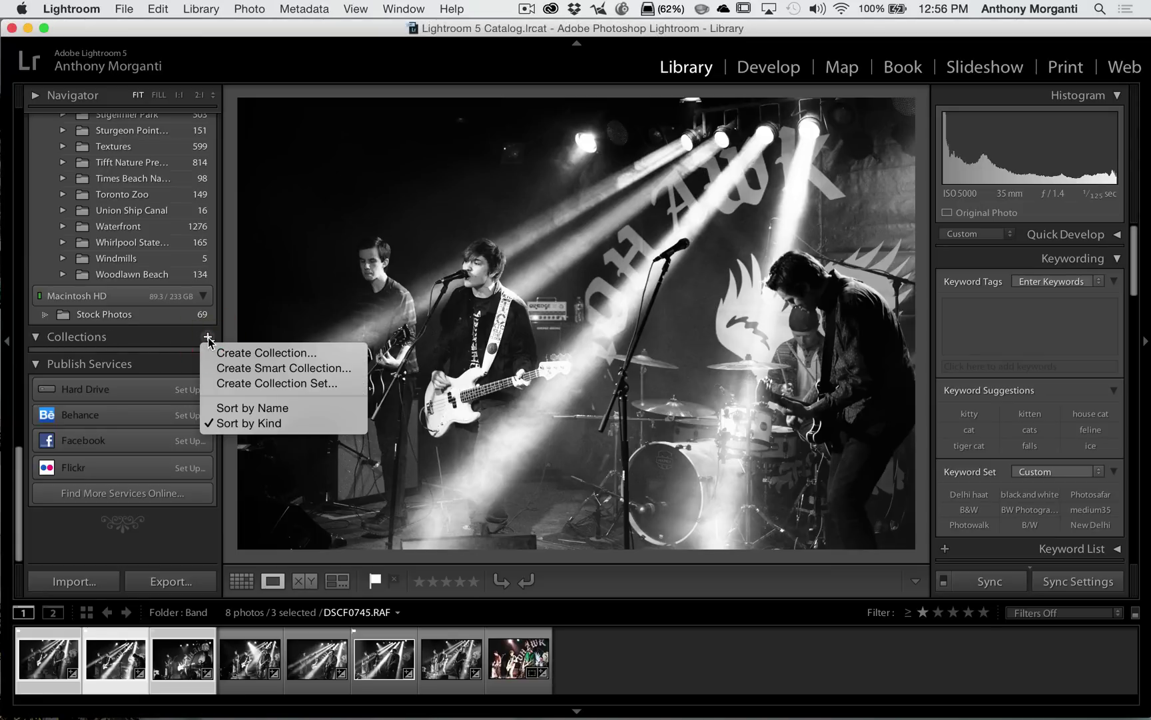
left_click(250, 352)
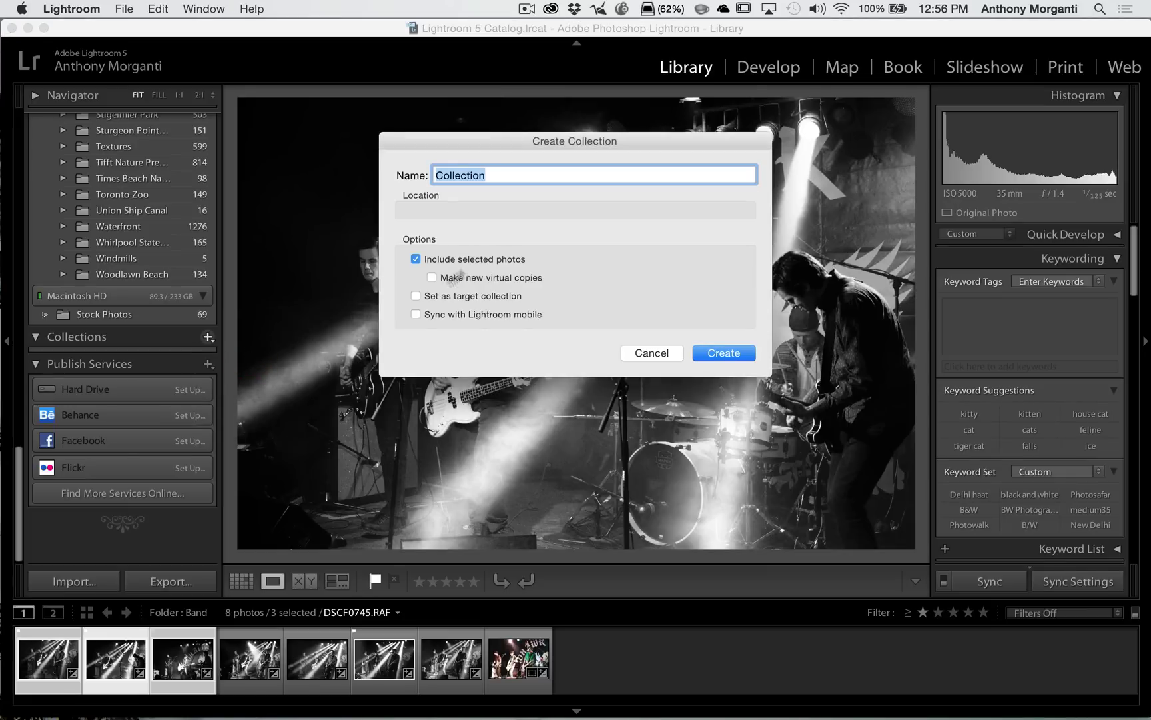
type("5")
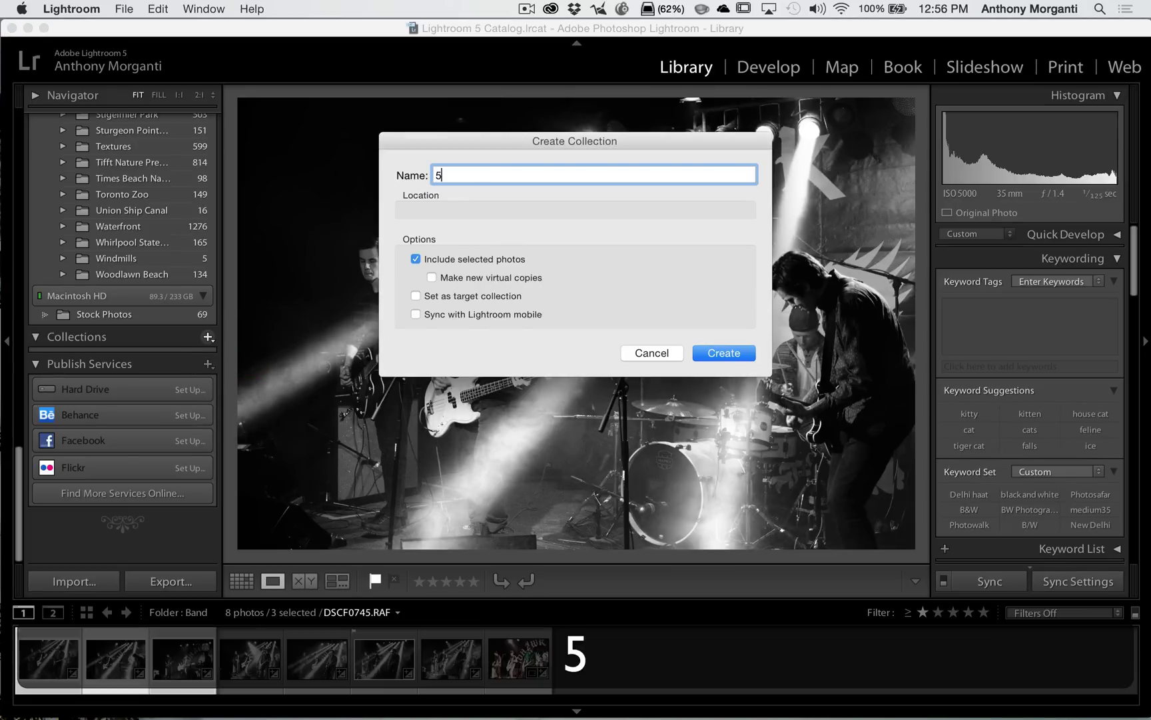
type("00px")
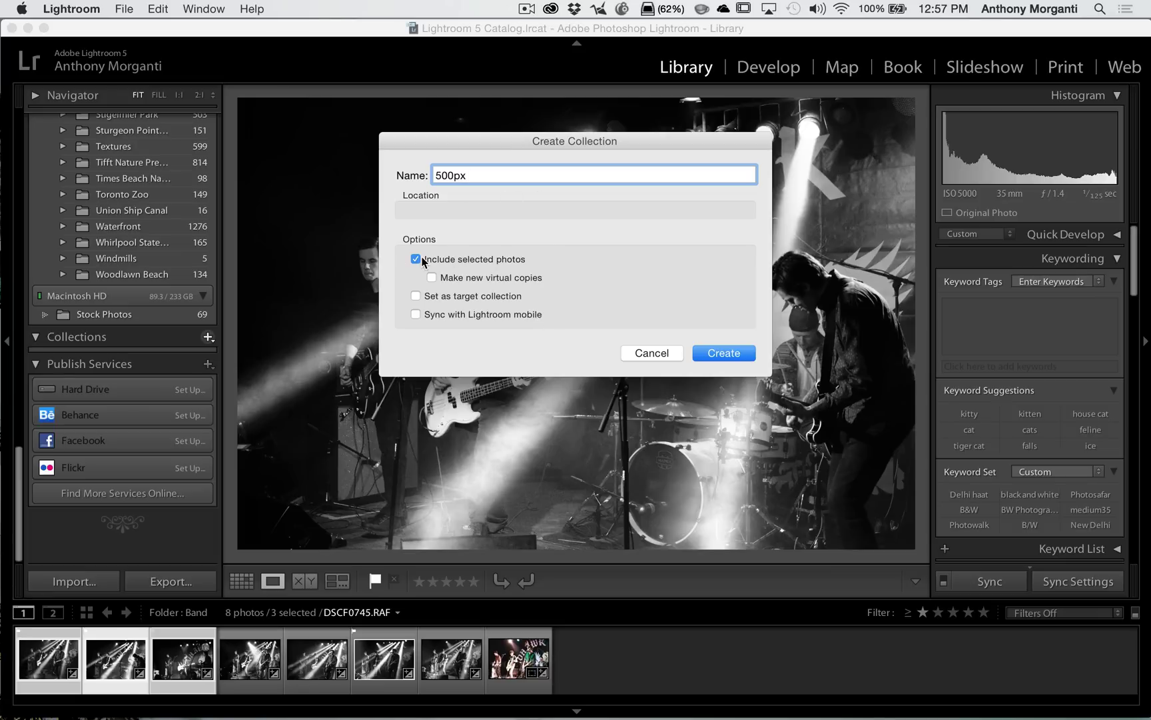
left_click(720, 356)
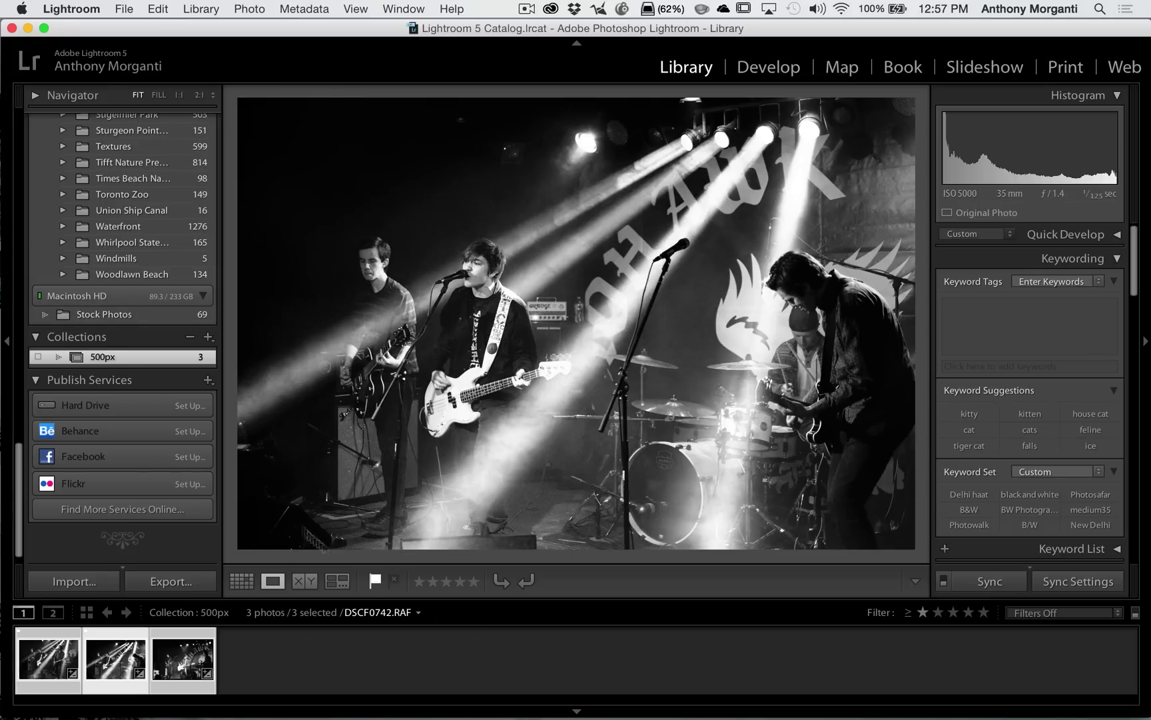
Show the Band folder's photos again.
scroll(72, 214, "up", 8)
scroll(72, 215, "up", 12)
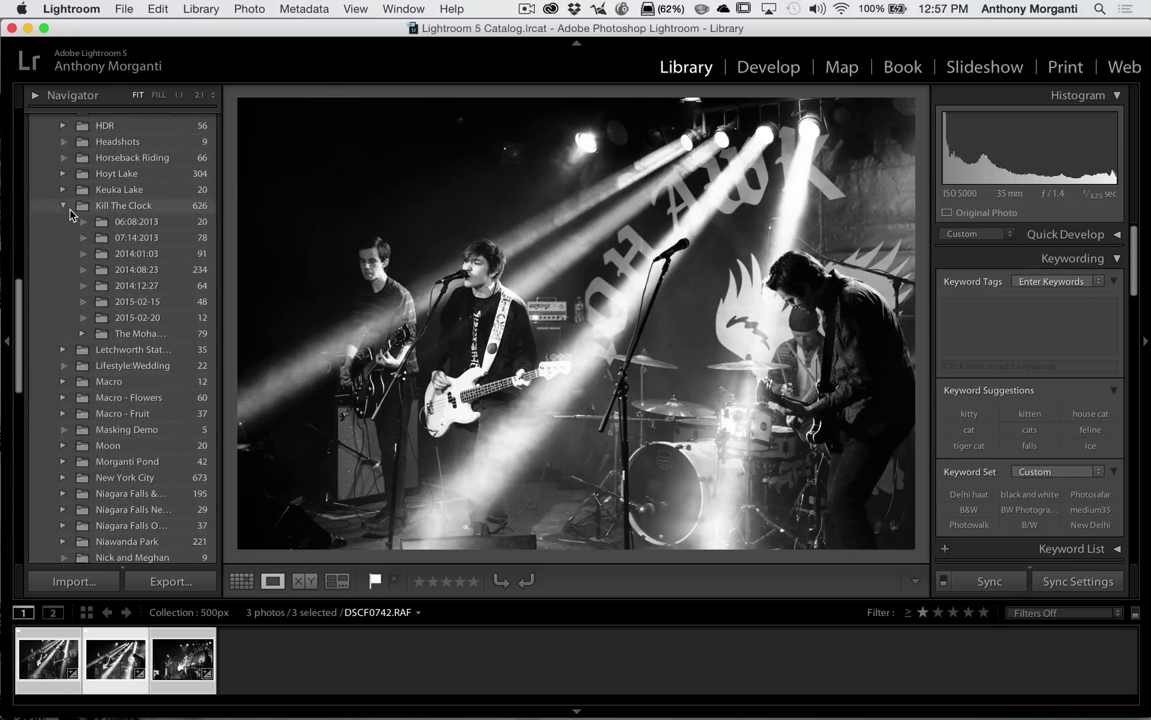
scroll(74, 216, "up", 7)
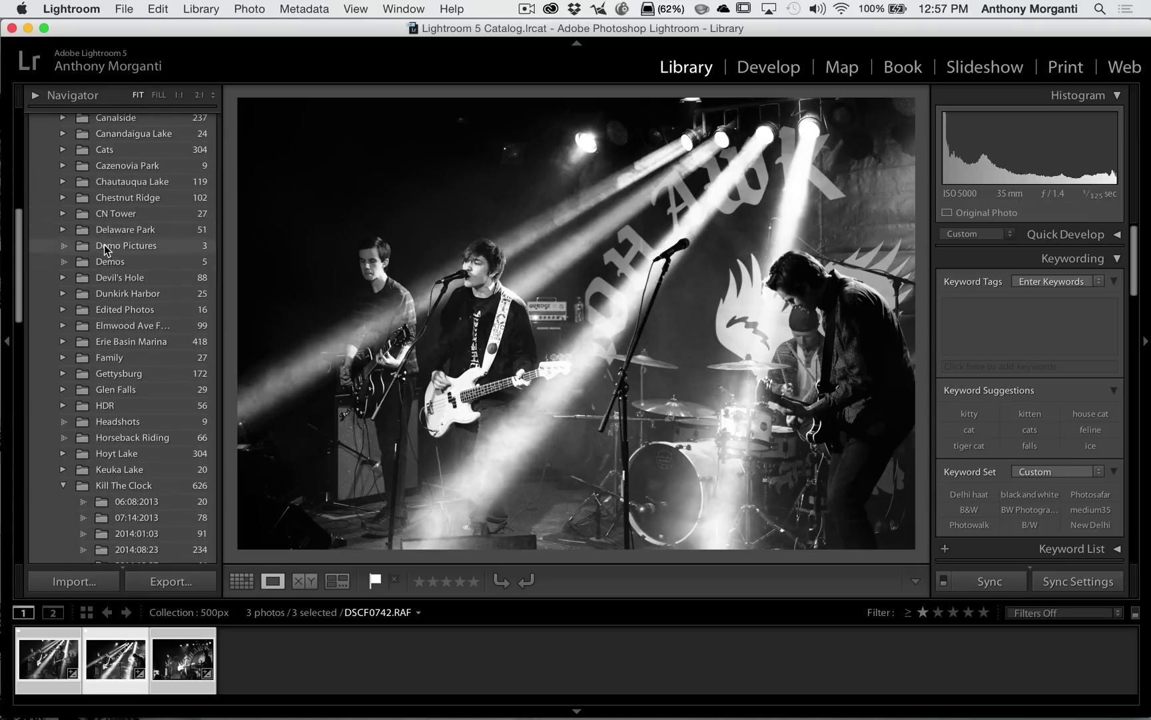
left_click(107, 208)
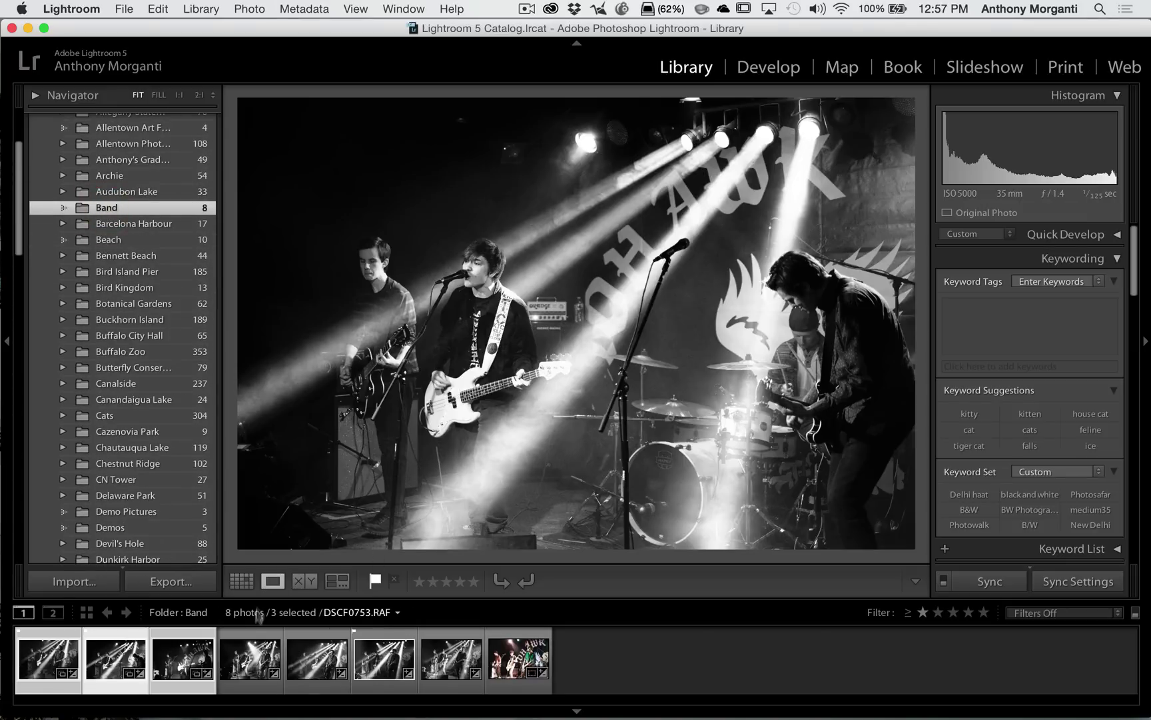
Drag the colour concert shot DSCF0819.RAF into the 500px collection, then select the fifth and sixth photos.
scroll(148, 320, "down", 10)
scroll(148, 320, "down", 15)
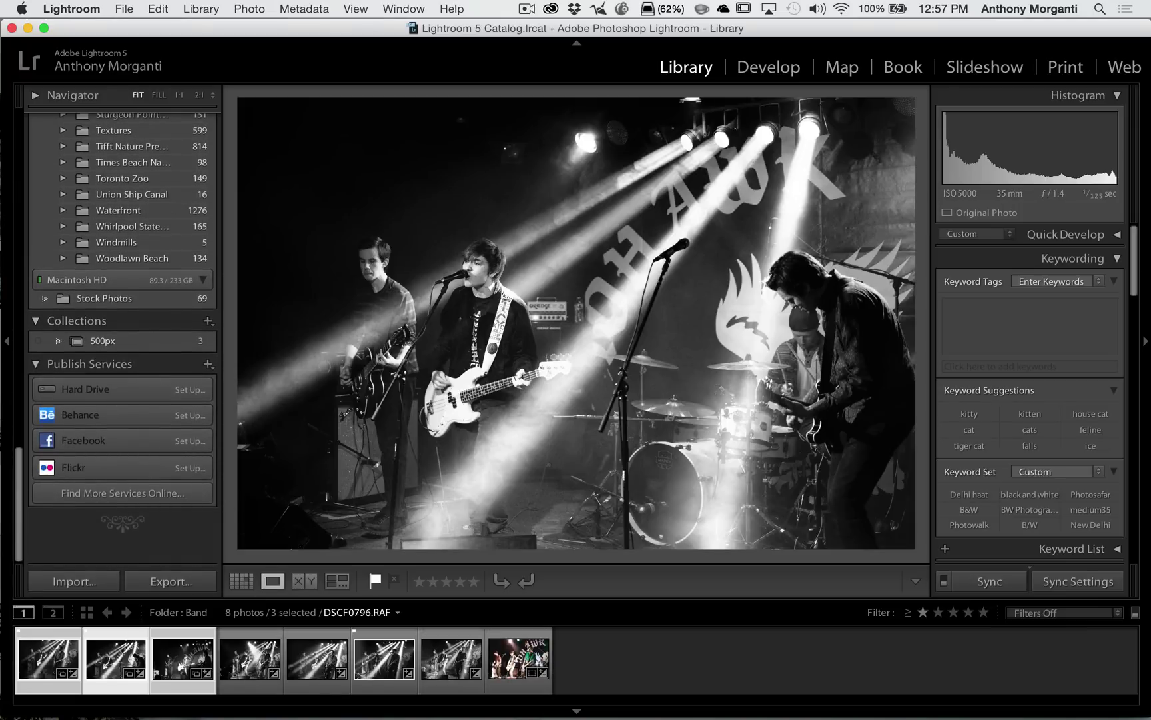
left_click(512, 664)
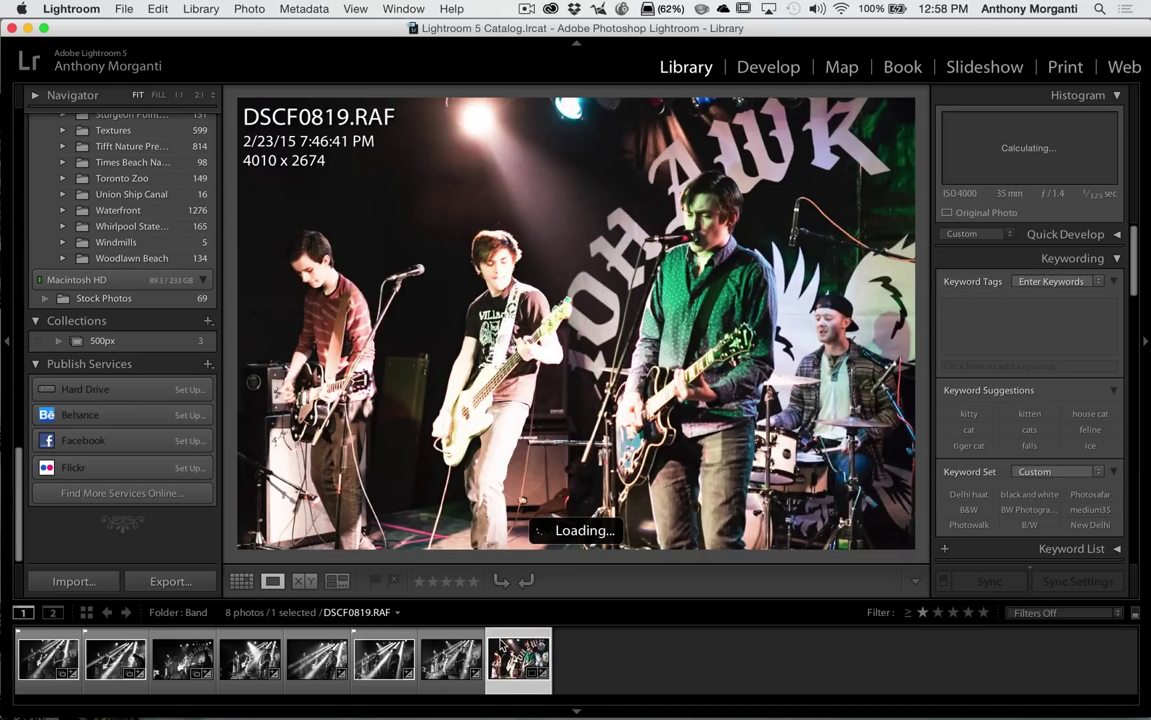
left_click_drag(508, 656, 92, 344)
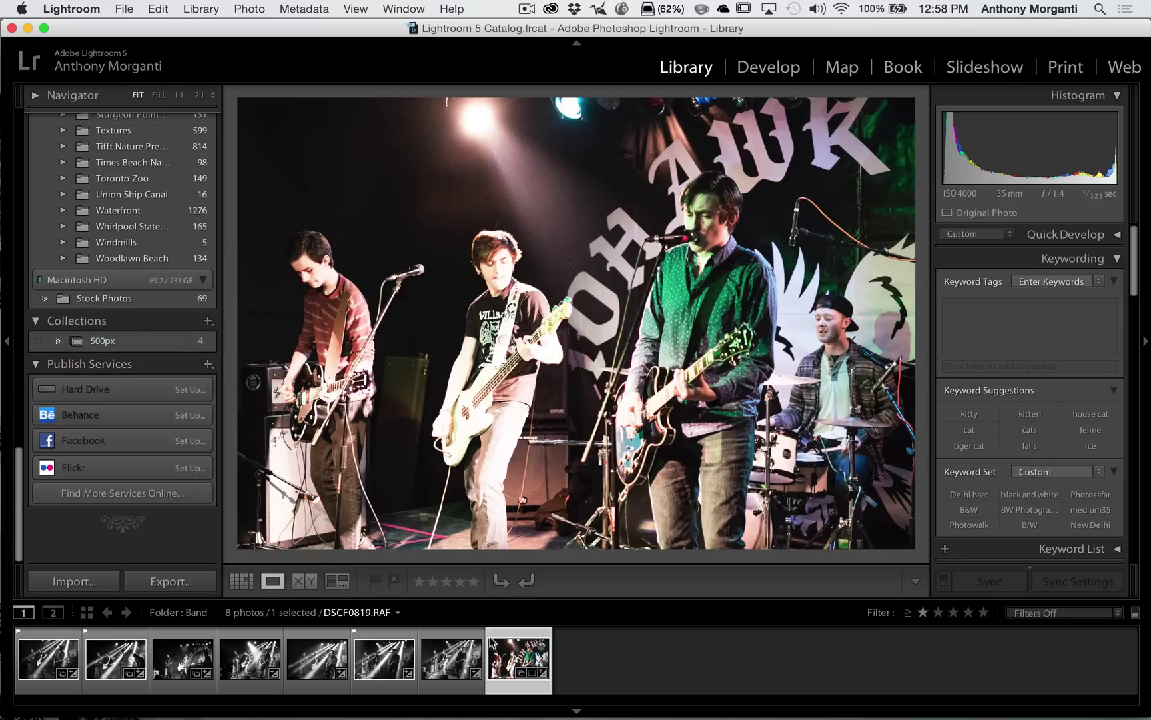
left_click(316, 662)
left_click(385, 666)
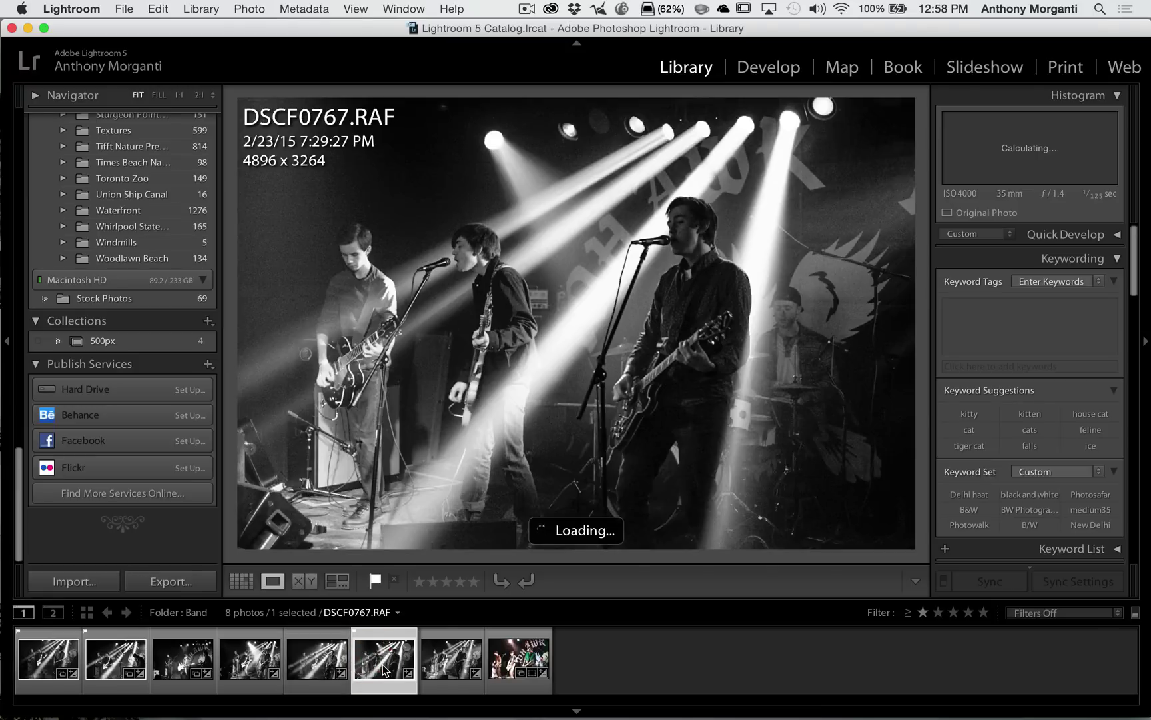
Create a 'Flickr' collection holding the two selected photos, DSCF0753.RAF and DSCF0767.RAF.
left_click(315, 660, "super")
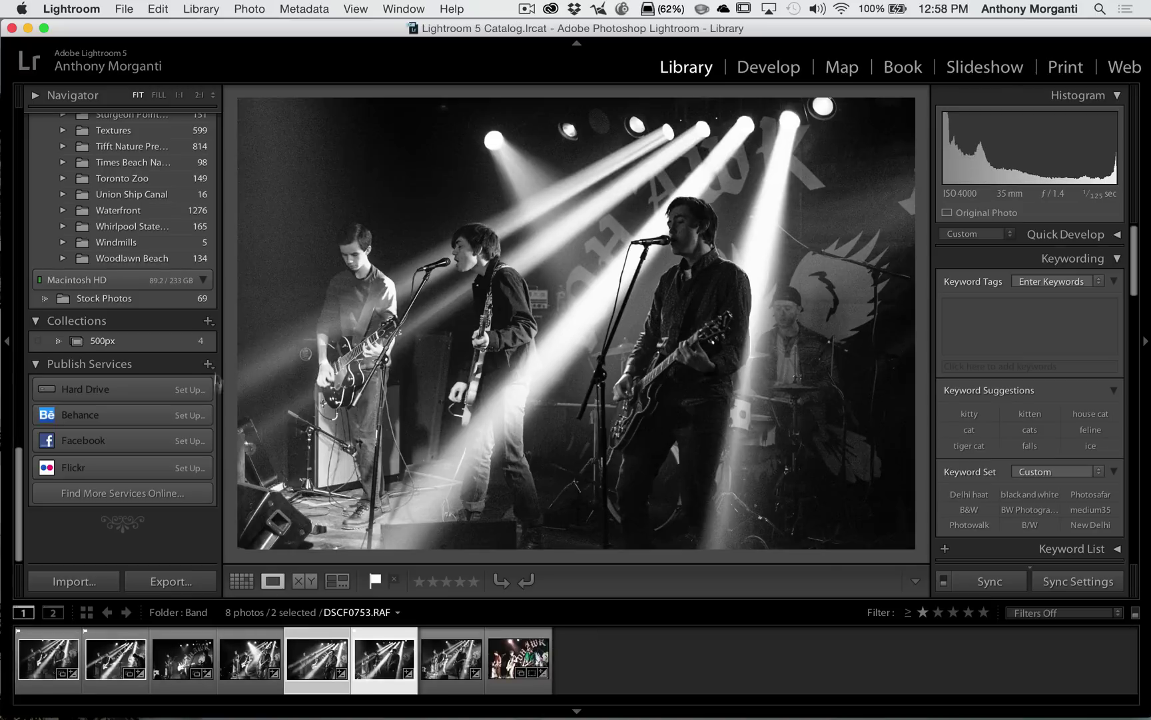
left_click(208, 323)
left_click(218, 334)
type("Flickr")
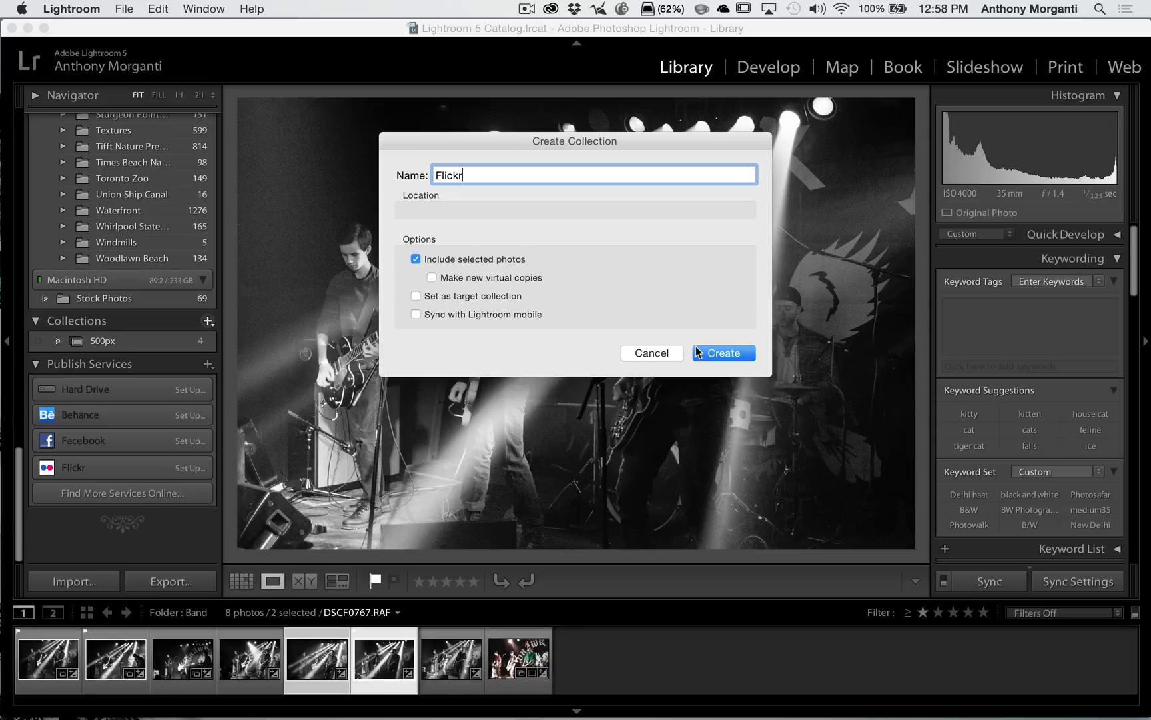
left_click(701, 353)
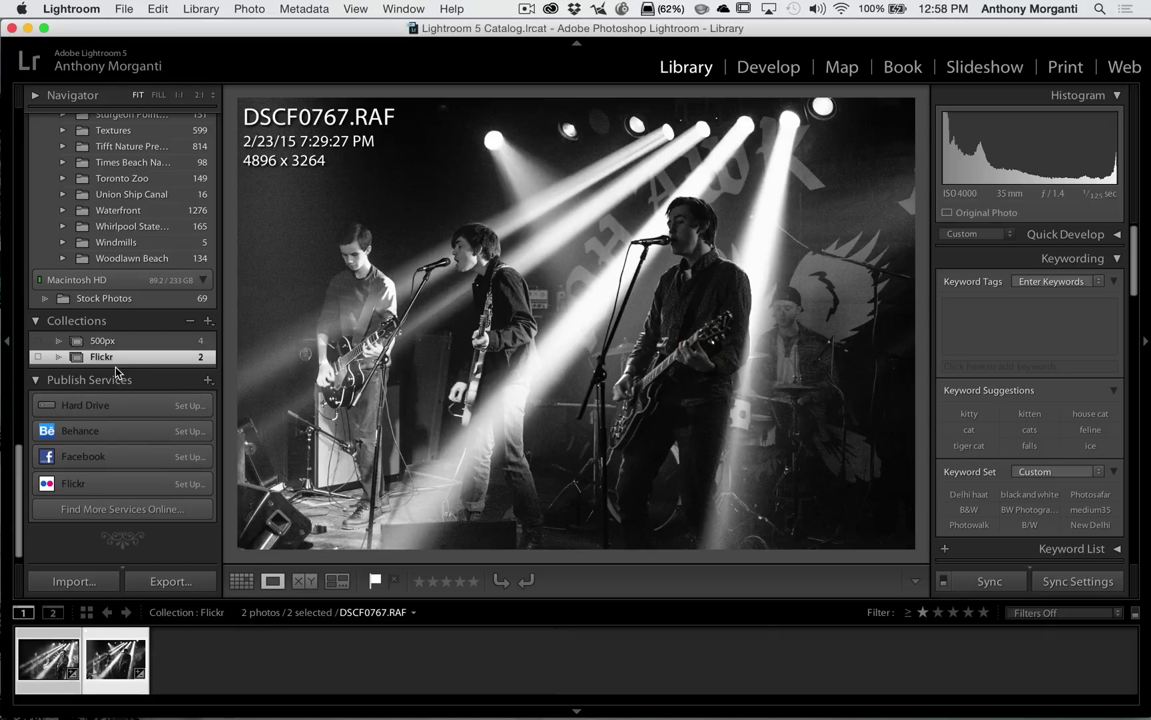
Add DSCF0767.RAF from Flickr to the 500px collection, bringing it to five photos.
scroll(133, 200, "up", 5)
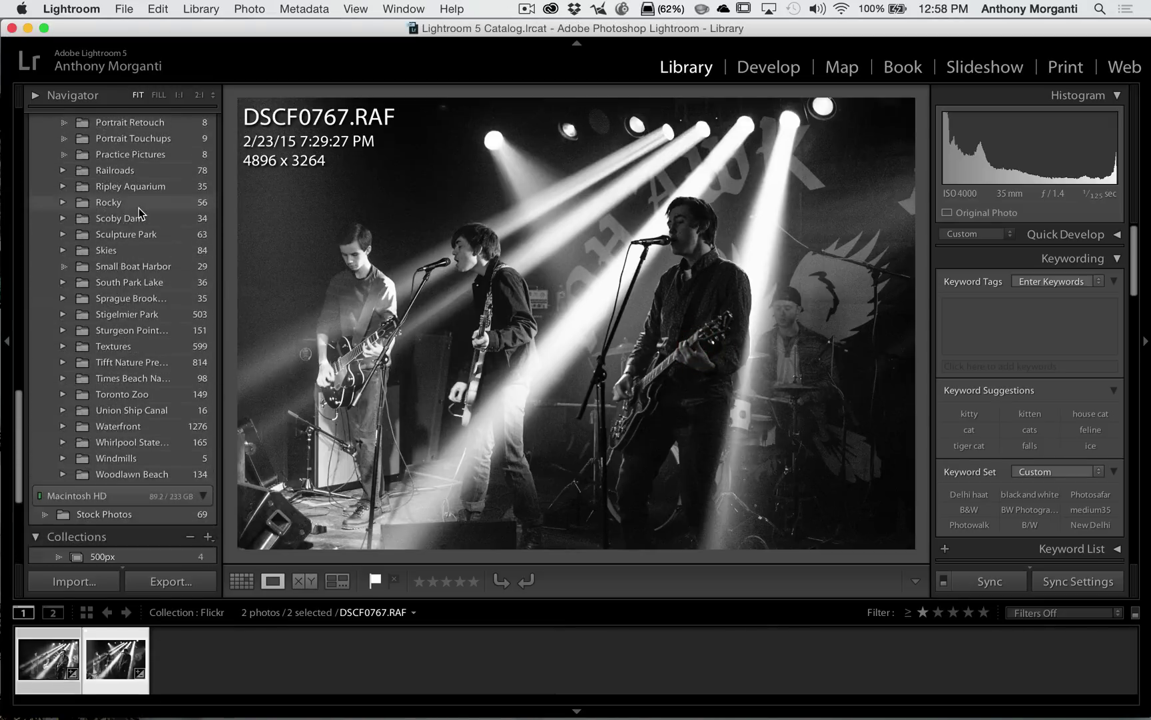
scroll(133, 200, "down", 6)
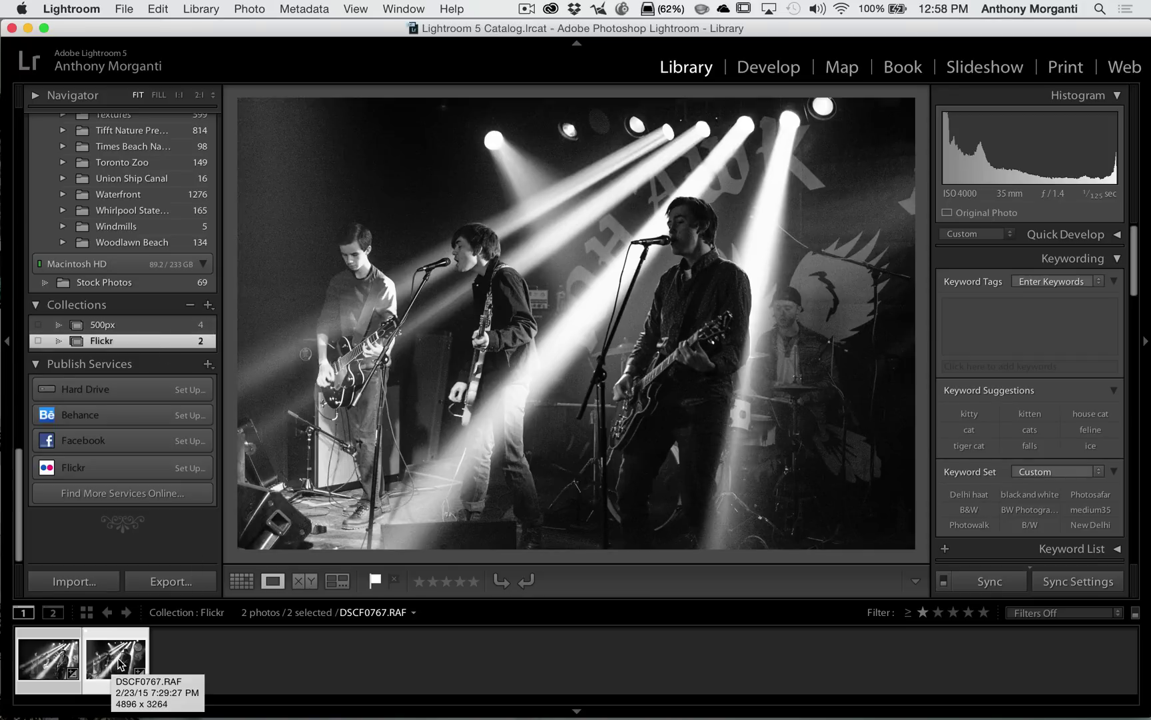
left_click(52, 659, "super")
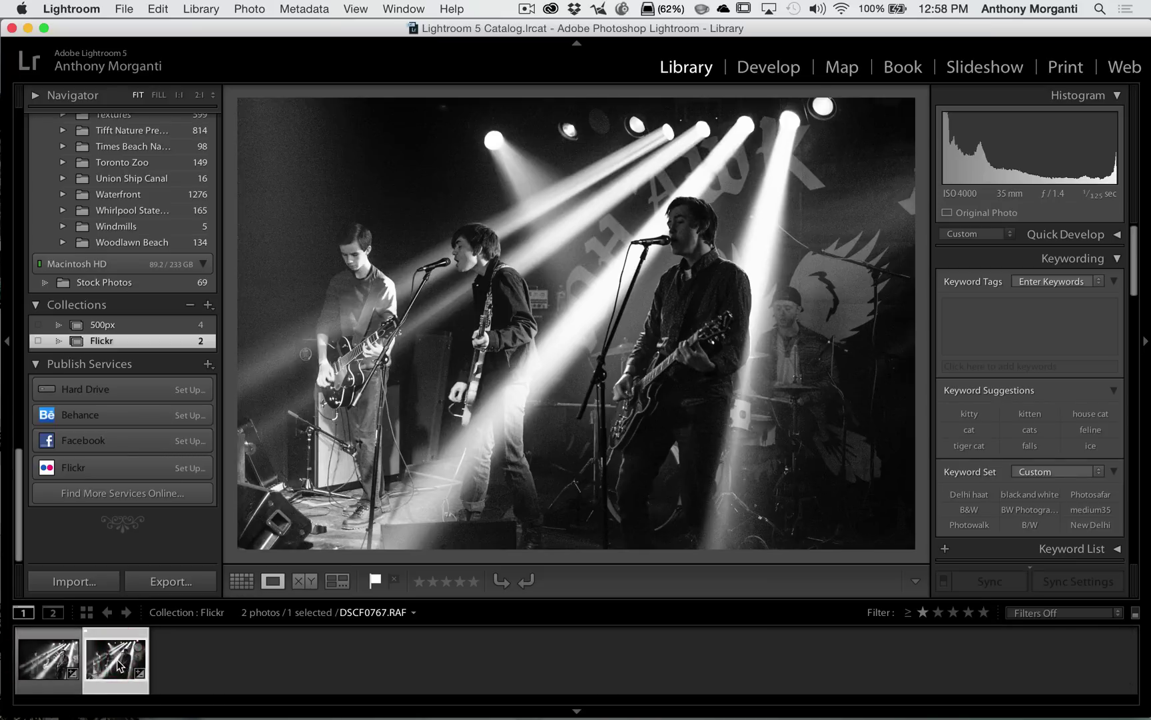
left_click_drag(121, 664, 112, 329)
left_click(114, 326)
Remove DSCF0767.RAF from the Flickr collection, leaving only DSCF0753.RAF.
left_click(111, 341)
right_click(112, 651)
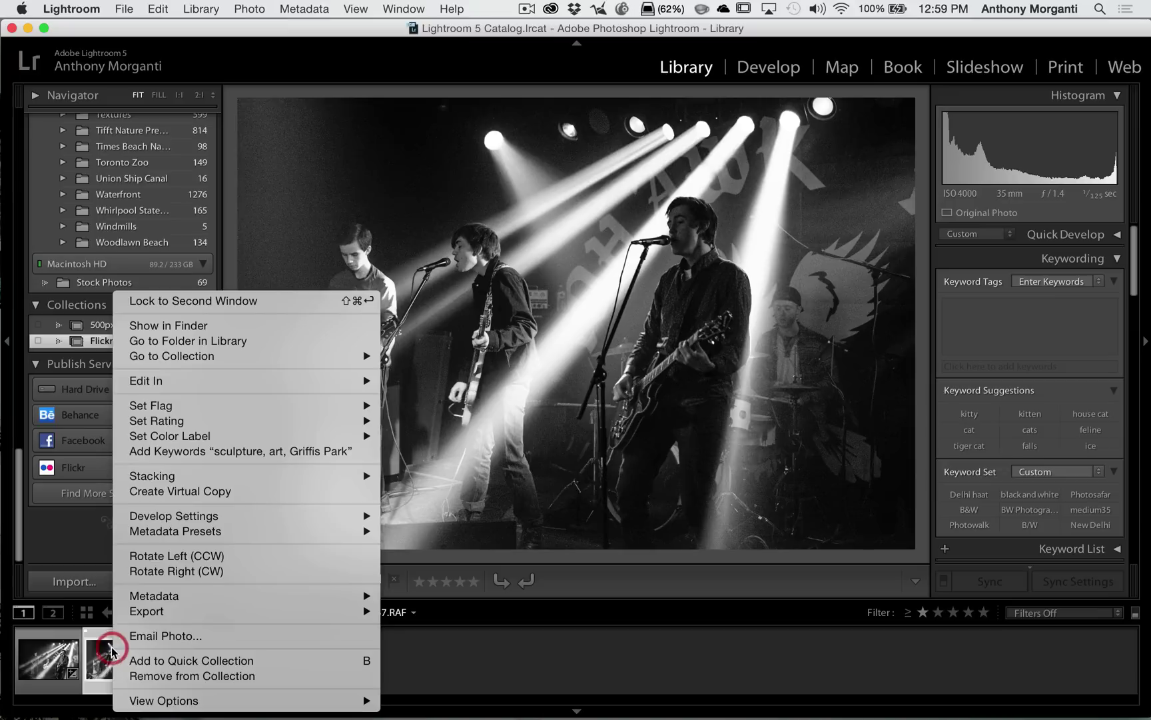
left_click(215, 675)
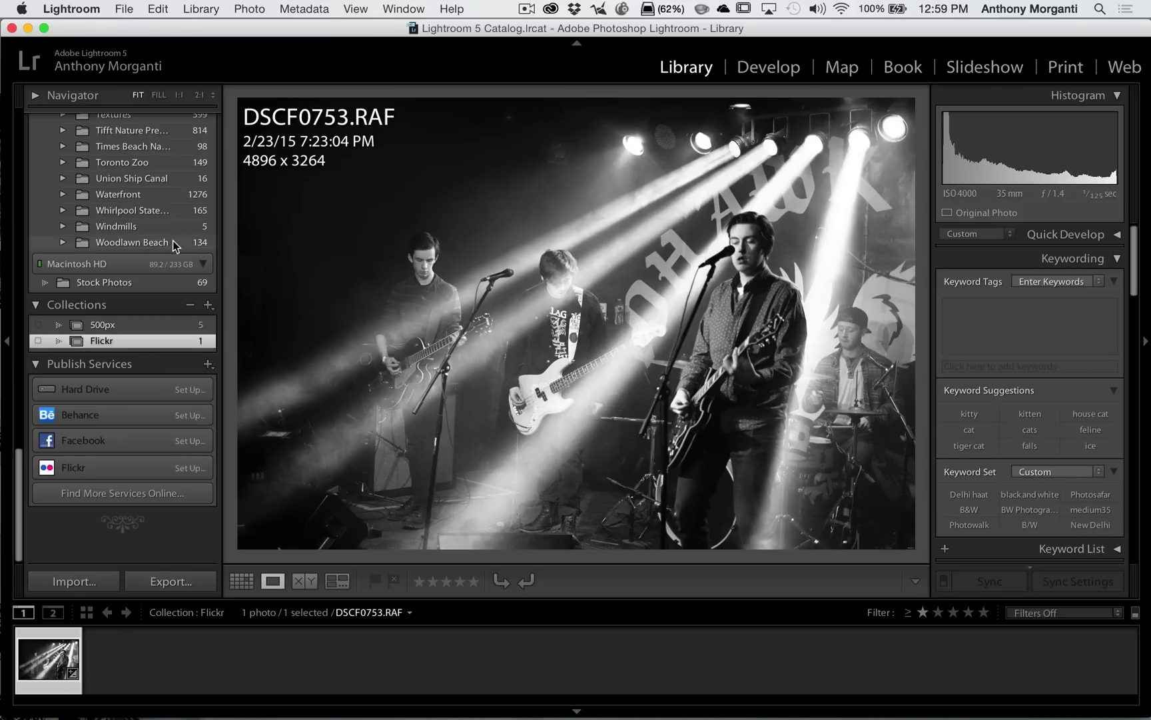
Display the Band folder's eight concert photos in the filmstrip instead of Flickr.
scroll(170, 291, "up", 10)
scroll(168, 291, "up", 15)
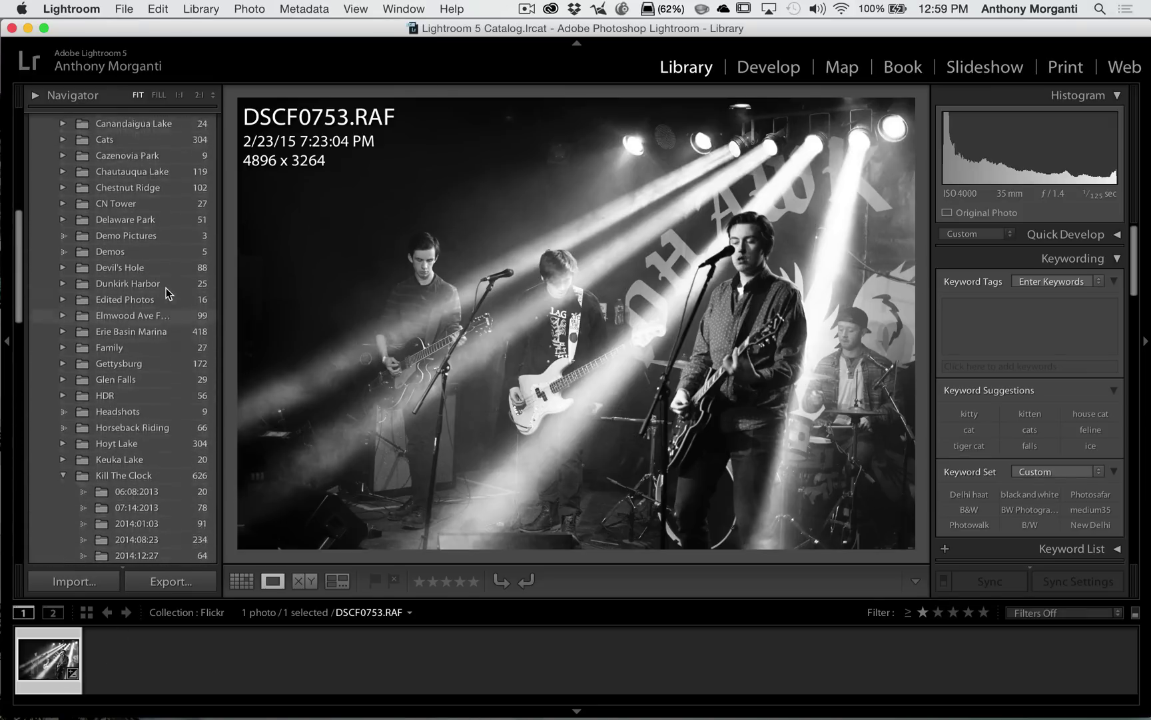
scroll(133, 300, "up", 5)
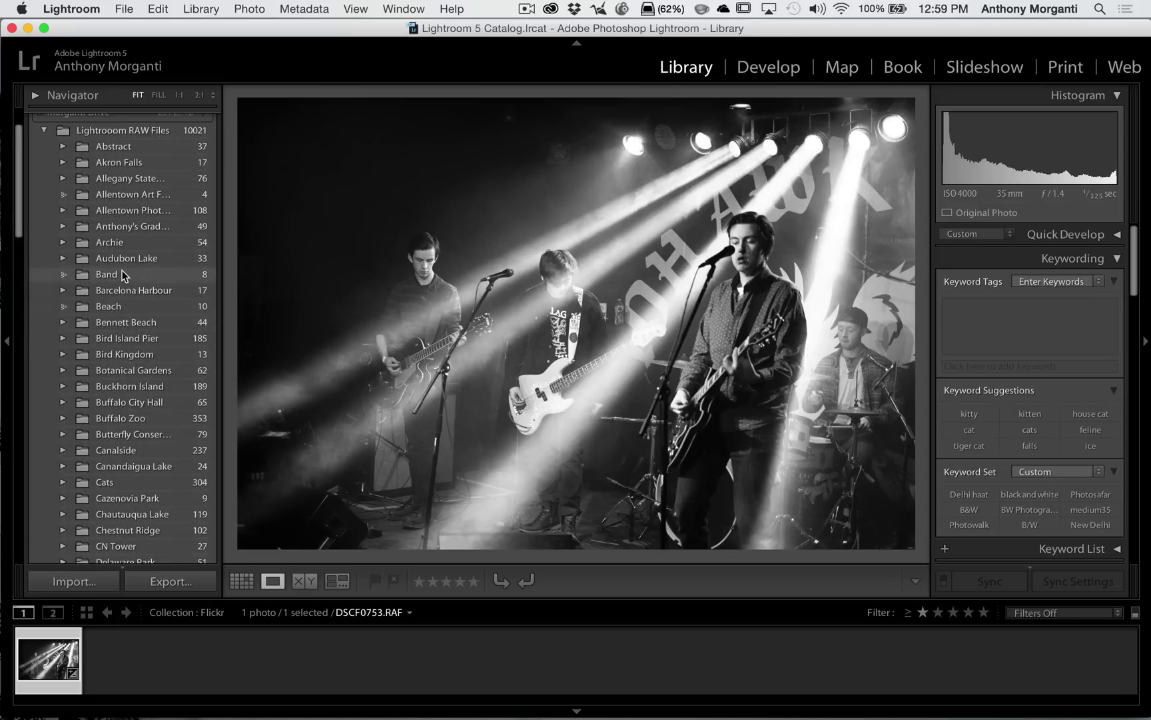
left_click(116, 274)
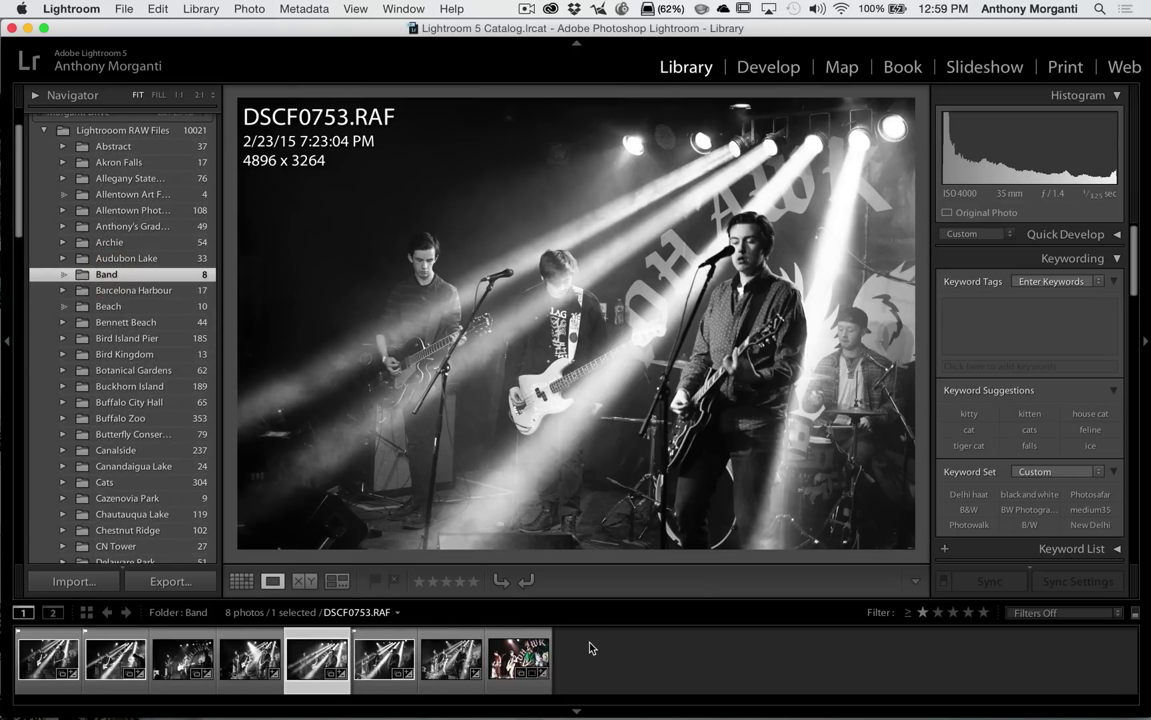
scroll(172, 420, "down", 20)
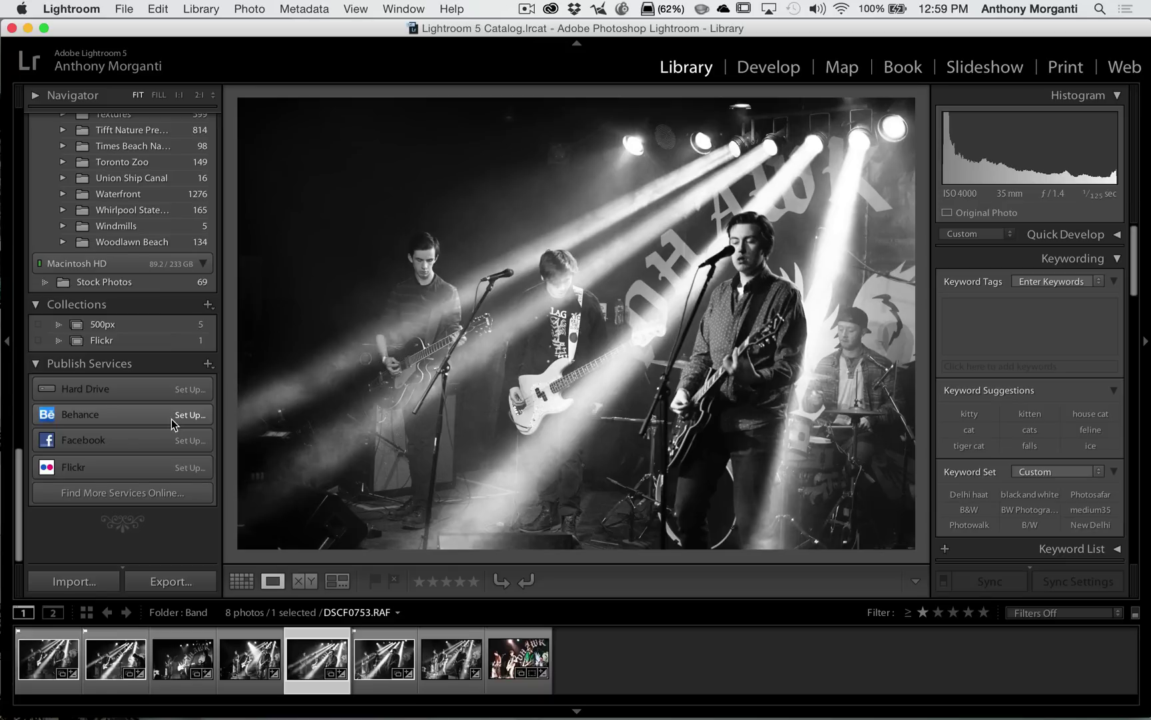
In Metadata > Color Label Set > Edit, rename the red label to 'Red - 500px'.
left_click(36, 659)
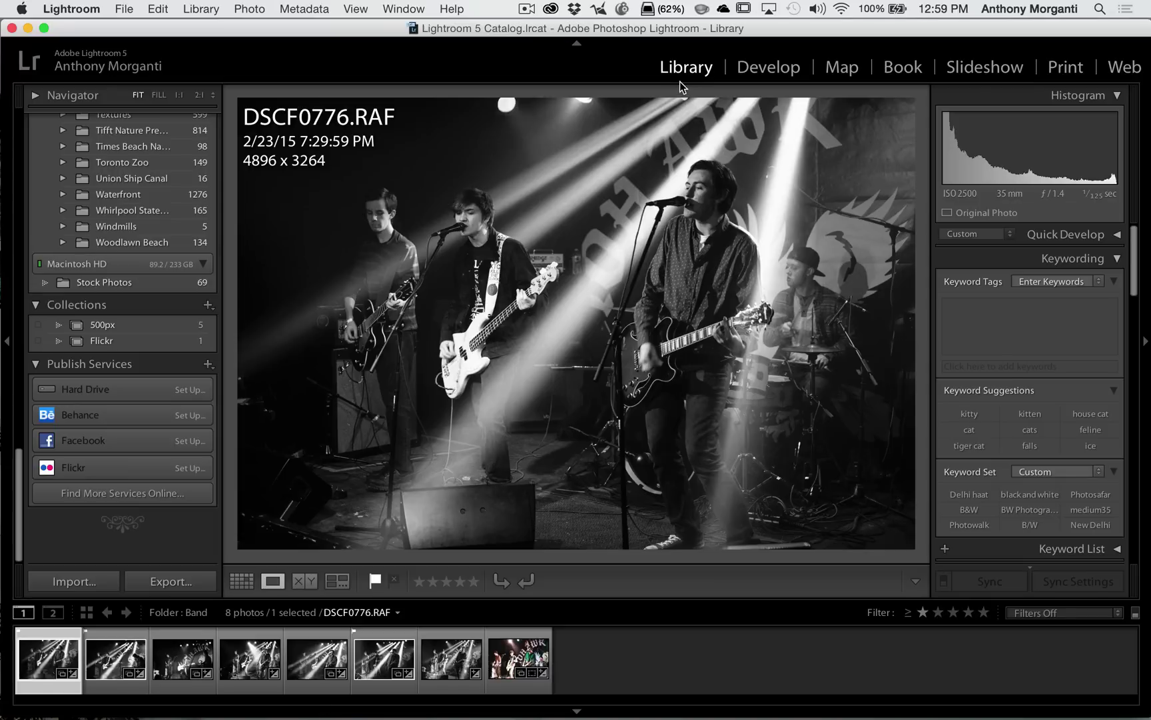
left_click(300, 9)
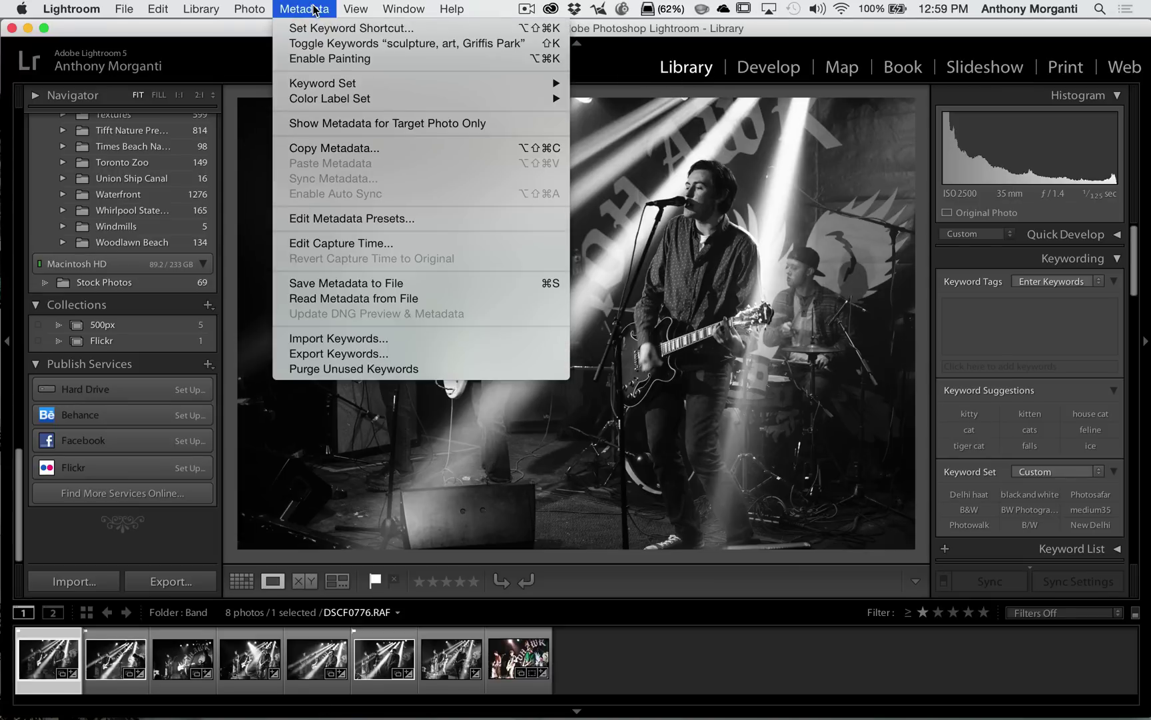
mouse_move(372, 100)
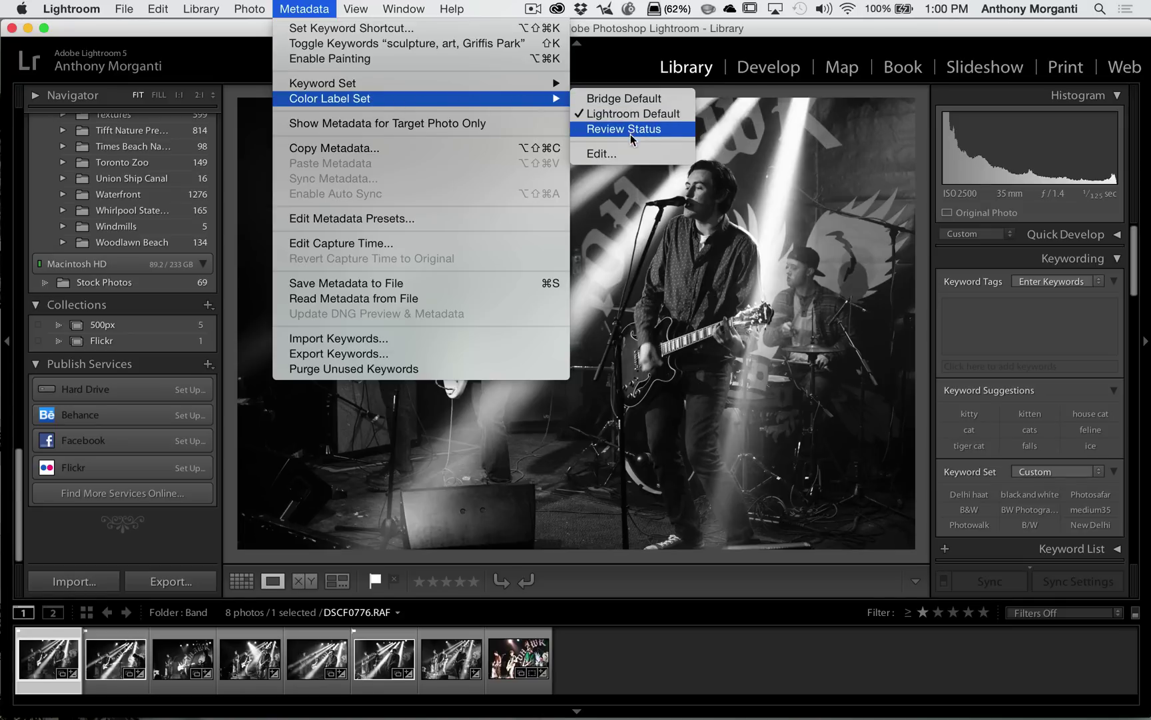
left_click(599, 155)
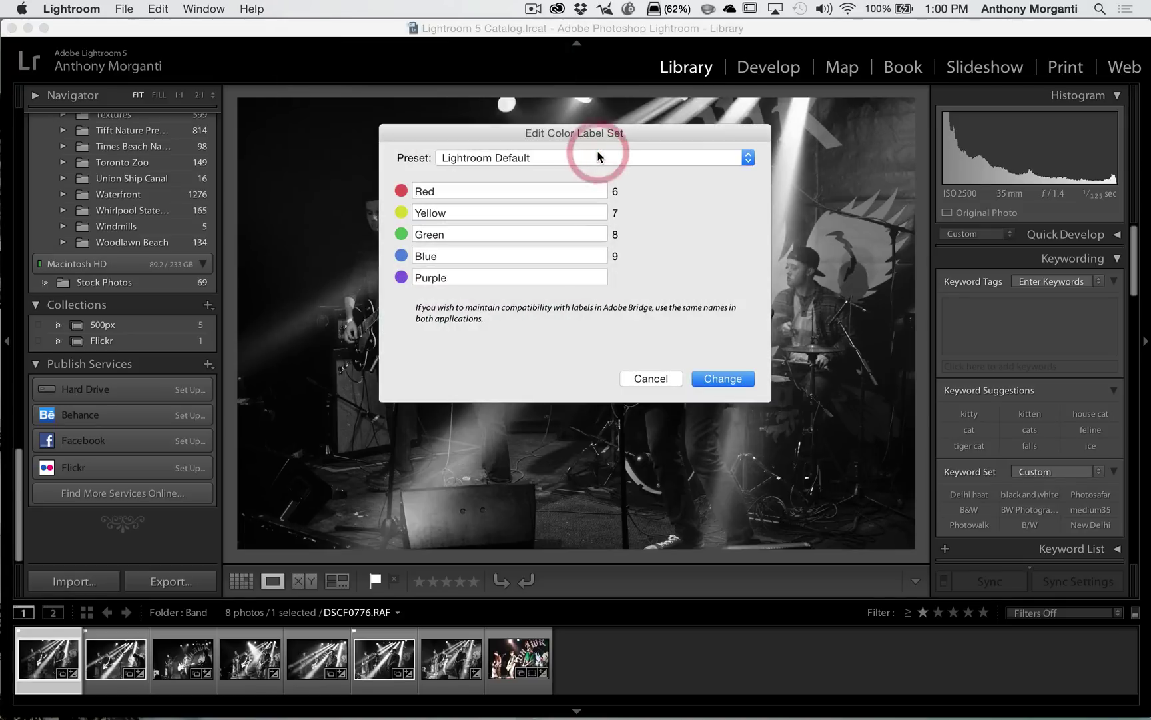
left_click(444, 190)
type("- ")
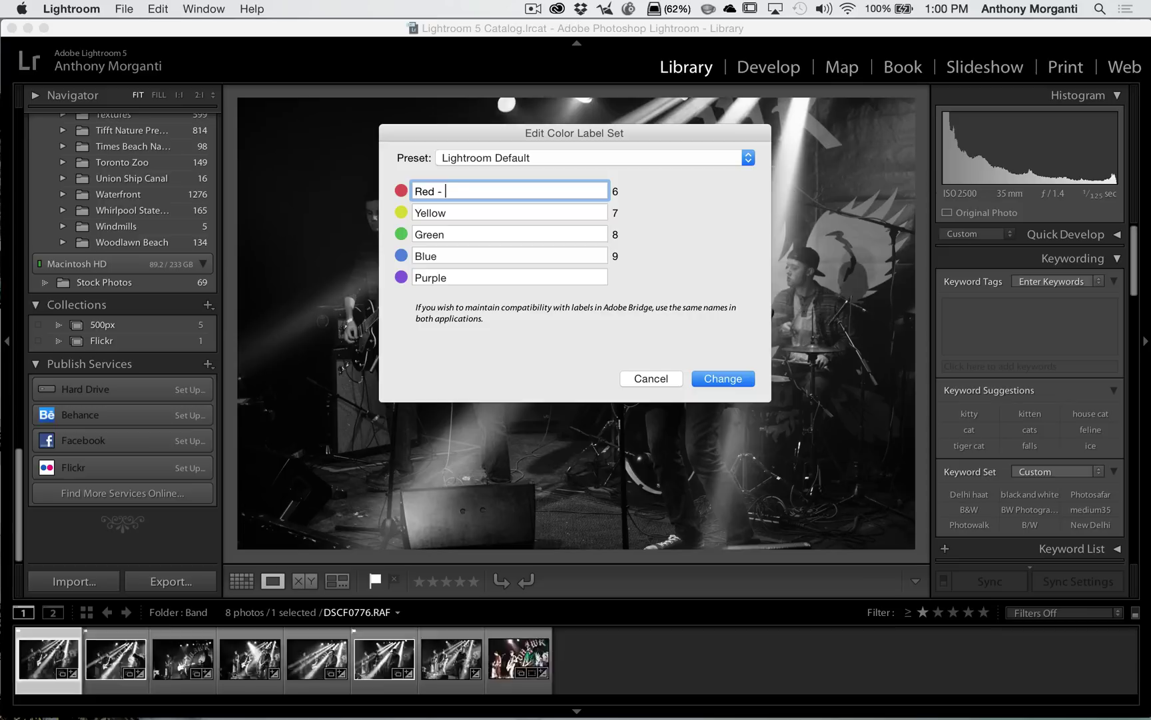
type("500px")
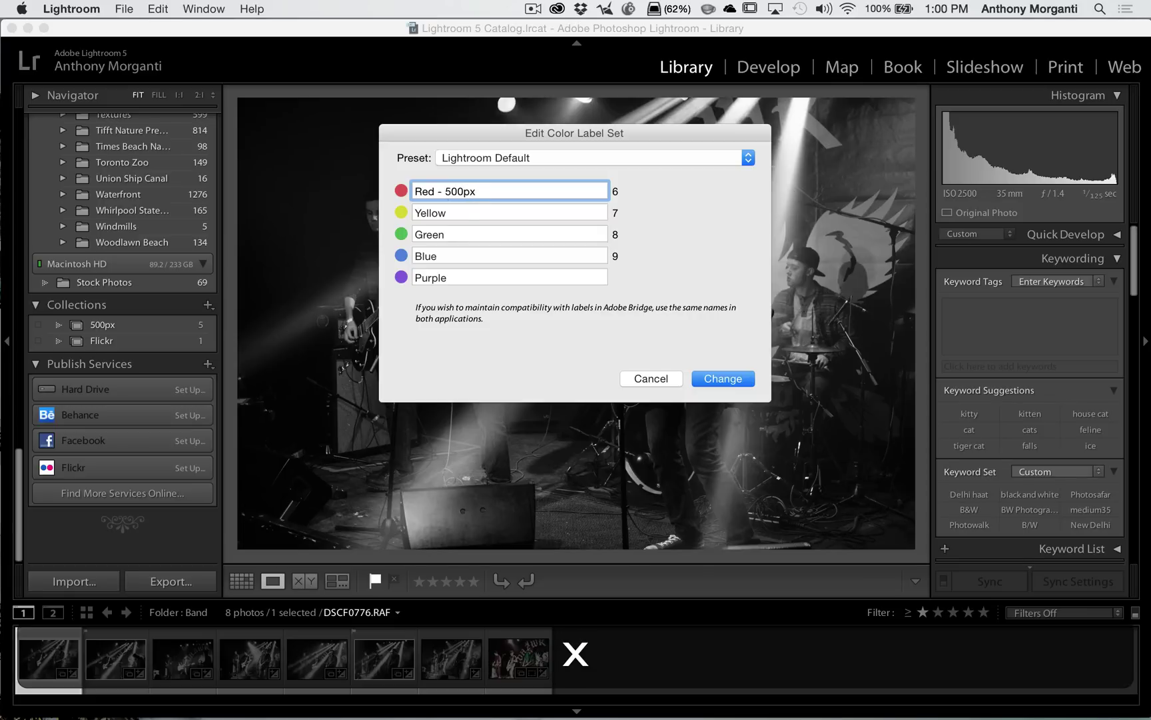
Rename yellow to 'Yellow - Flickr' and green to 'Green - 500px and Flickr', and save.
left_click(472, 211)
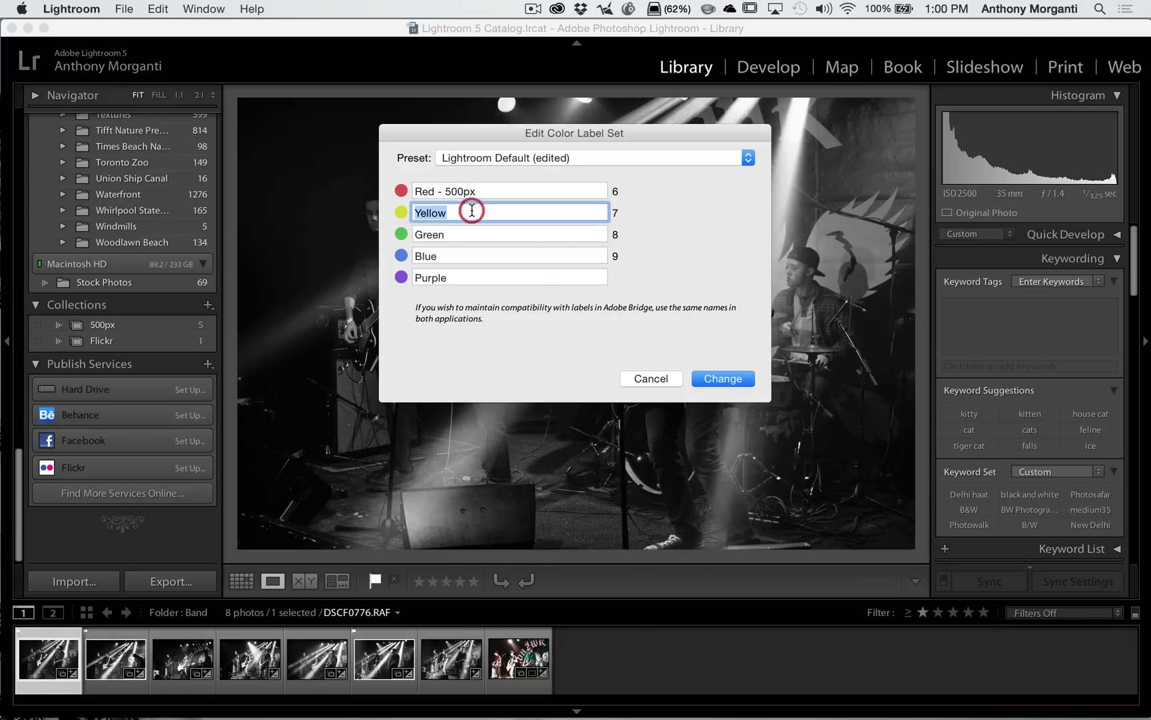
type("-")
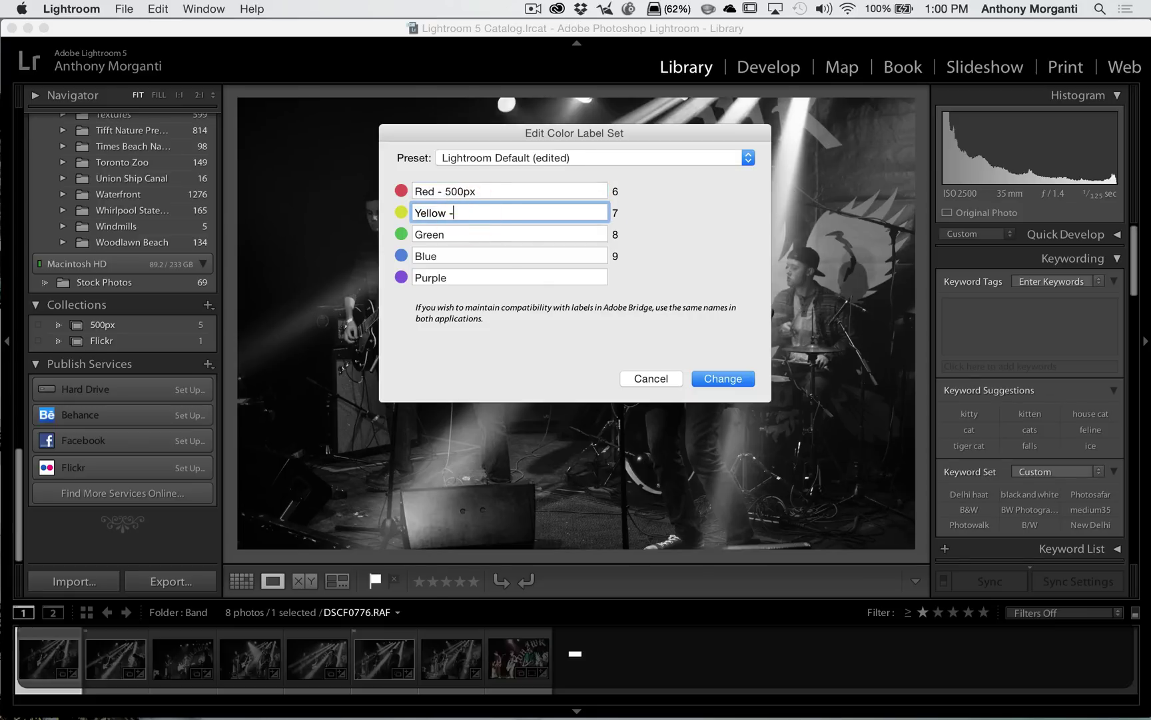
type(" Flickr")
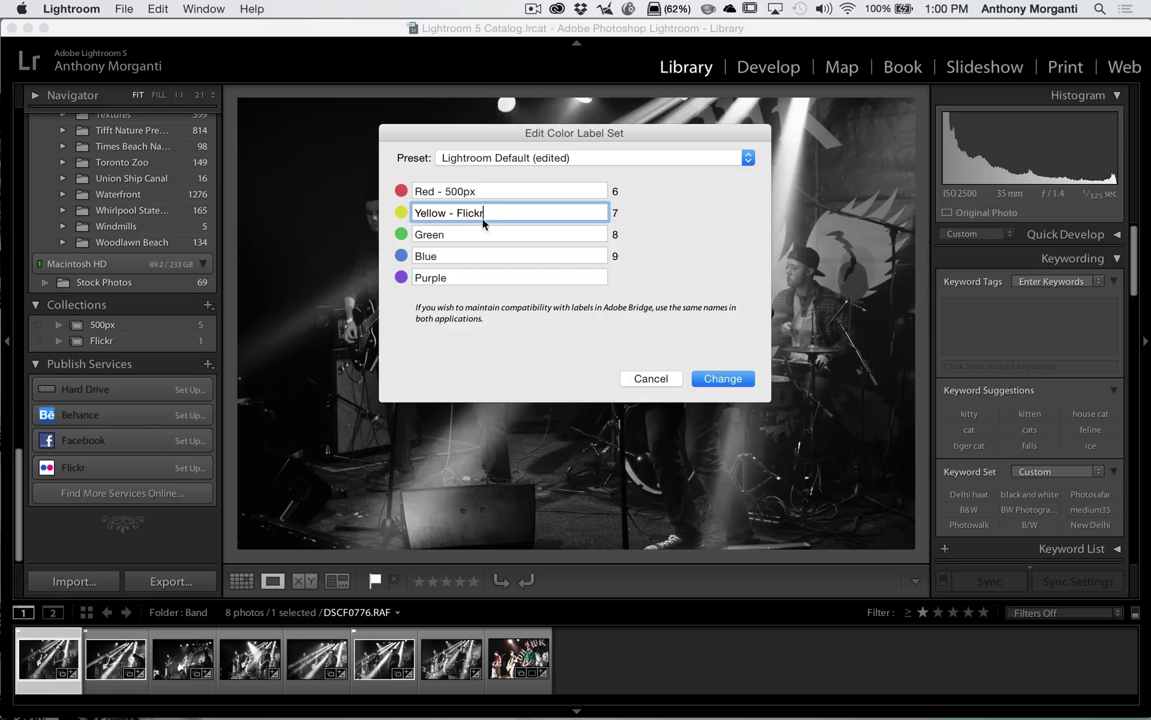
left_click(462, 232)
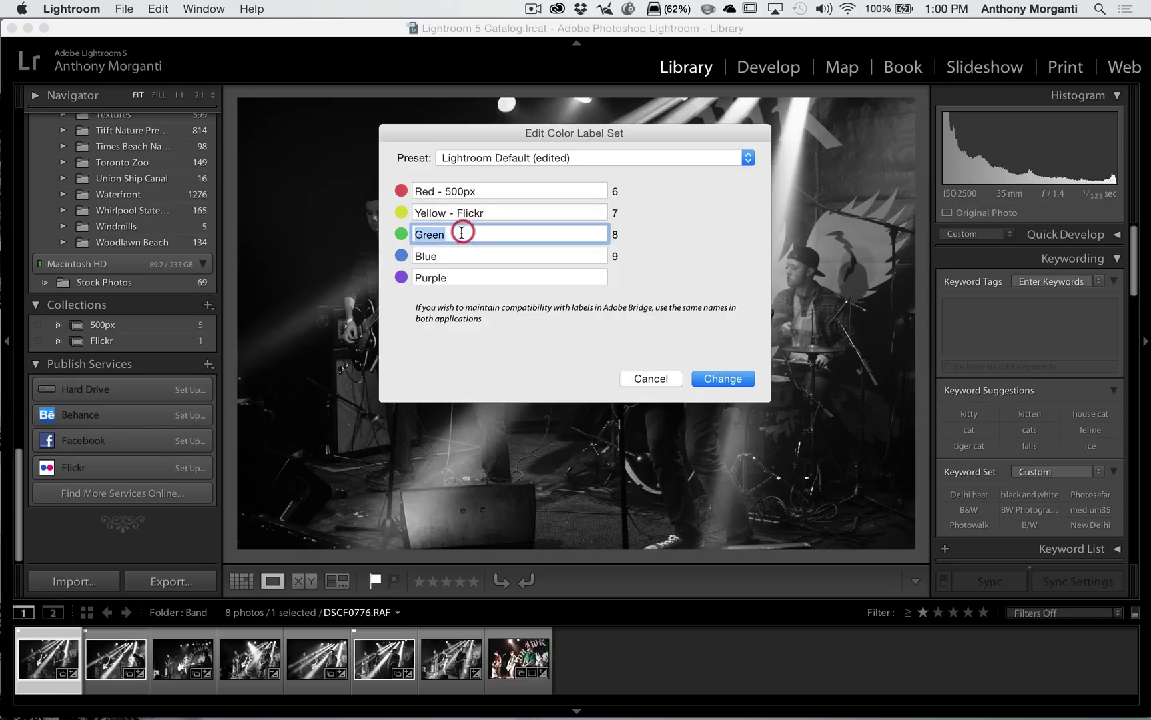
type("-")
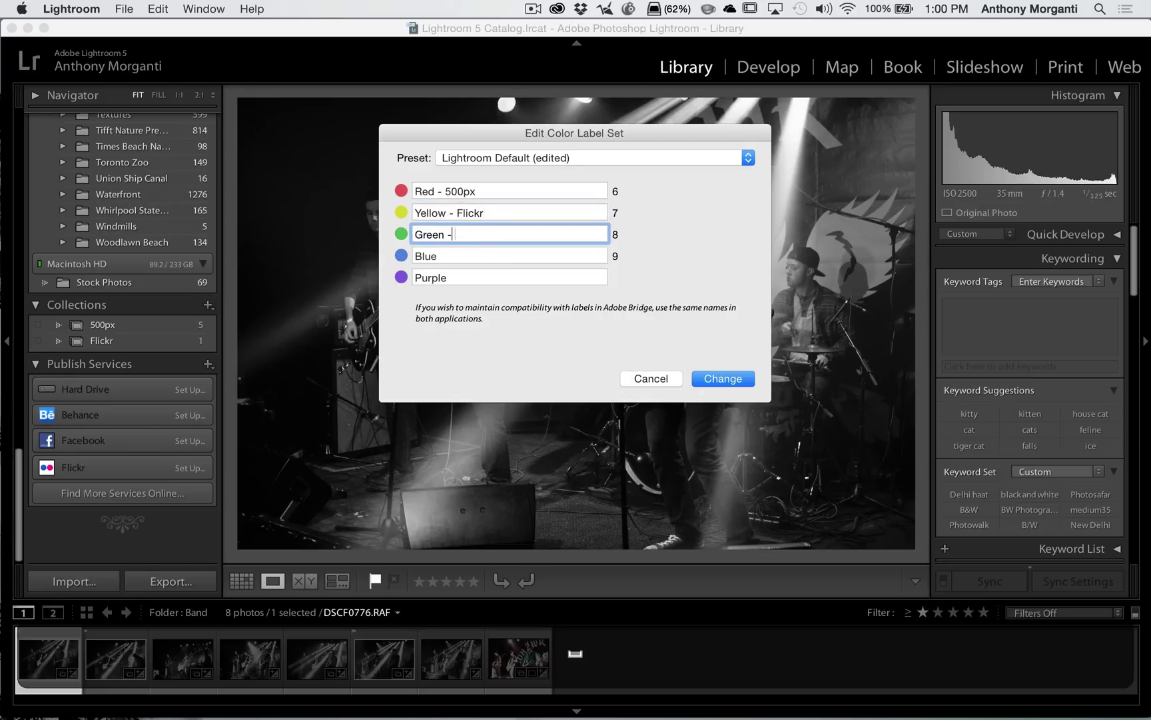
type(" 500px and Flc")
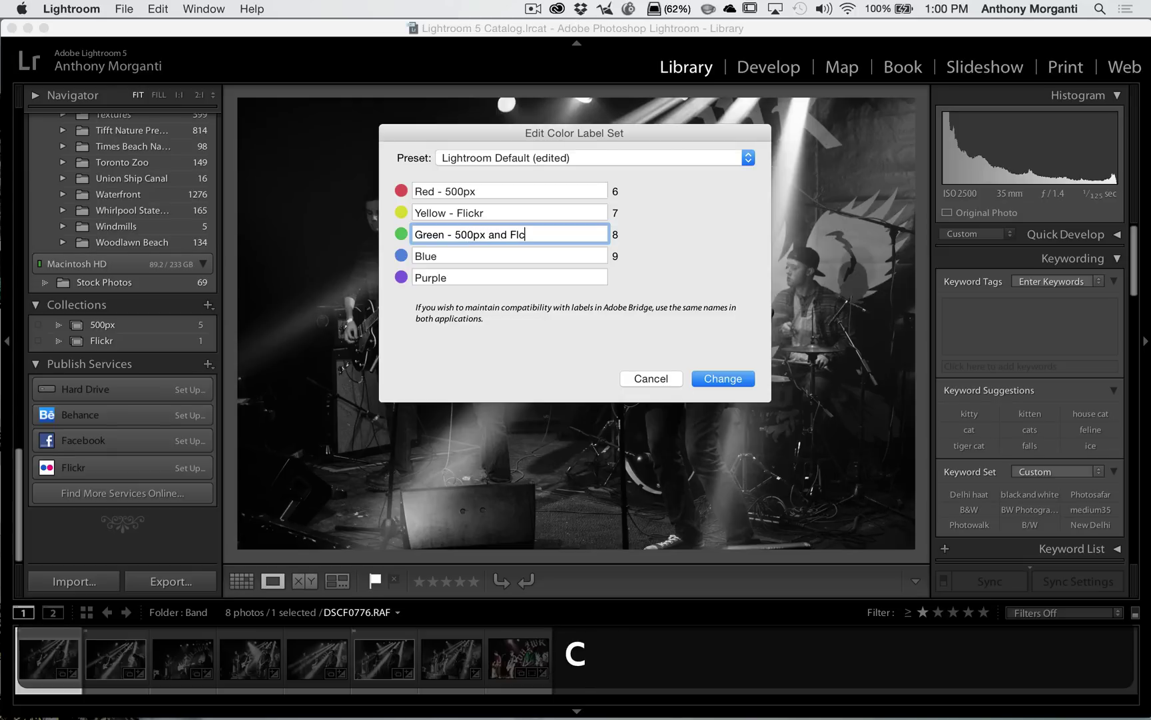
key("BackSpace")
type("ickr")
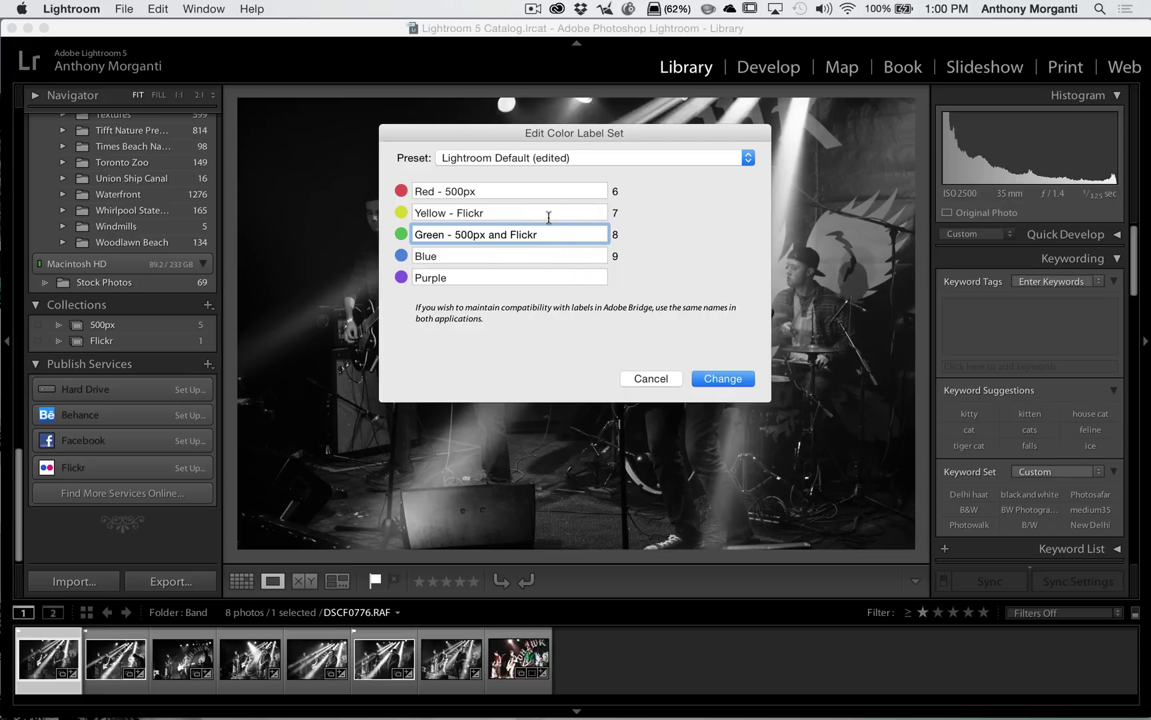
left_click(715, 380)
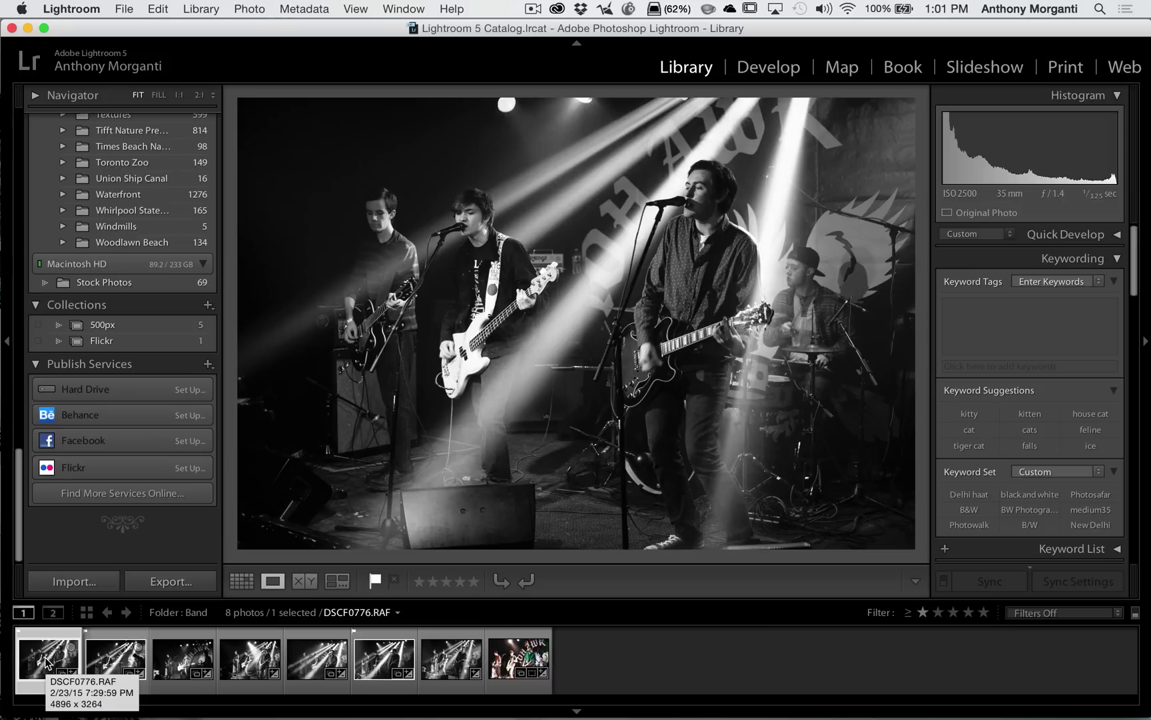
Label the first three Band photos red, yellow and green using keys 6, 7 and 8.
key("6")
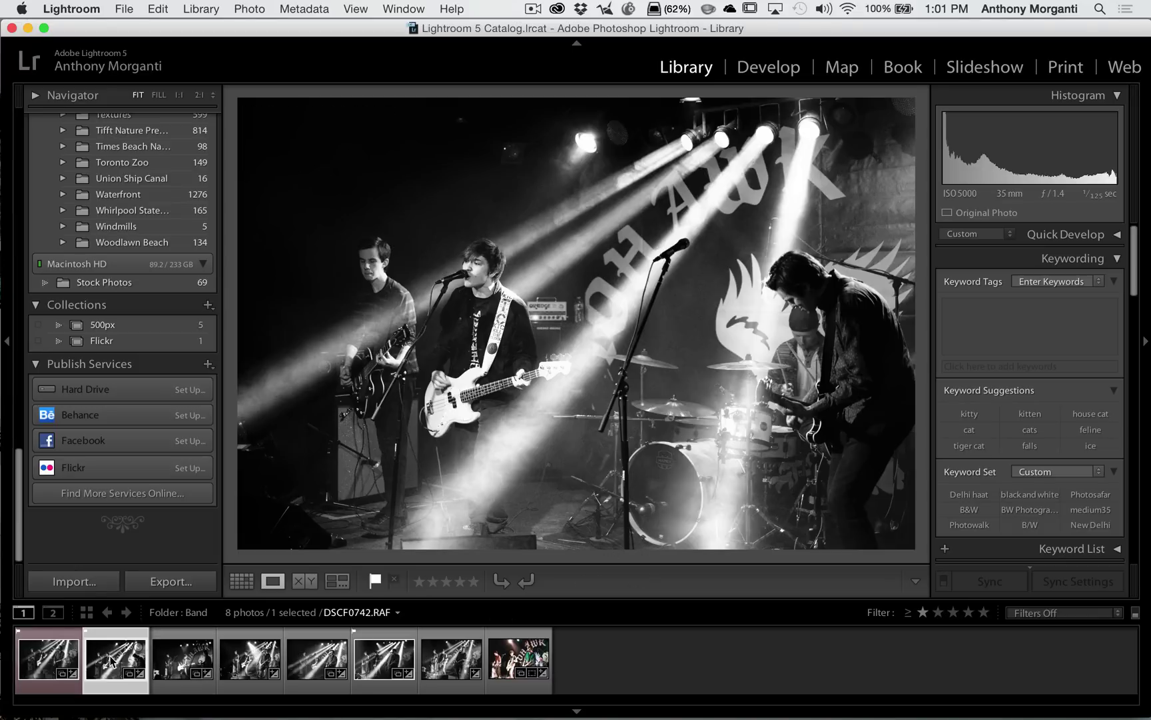
key("7")
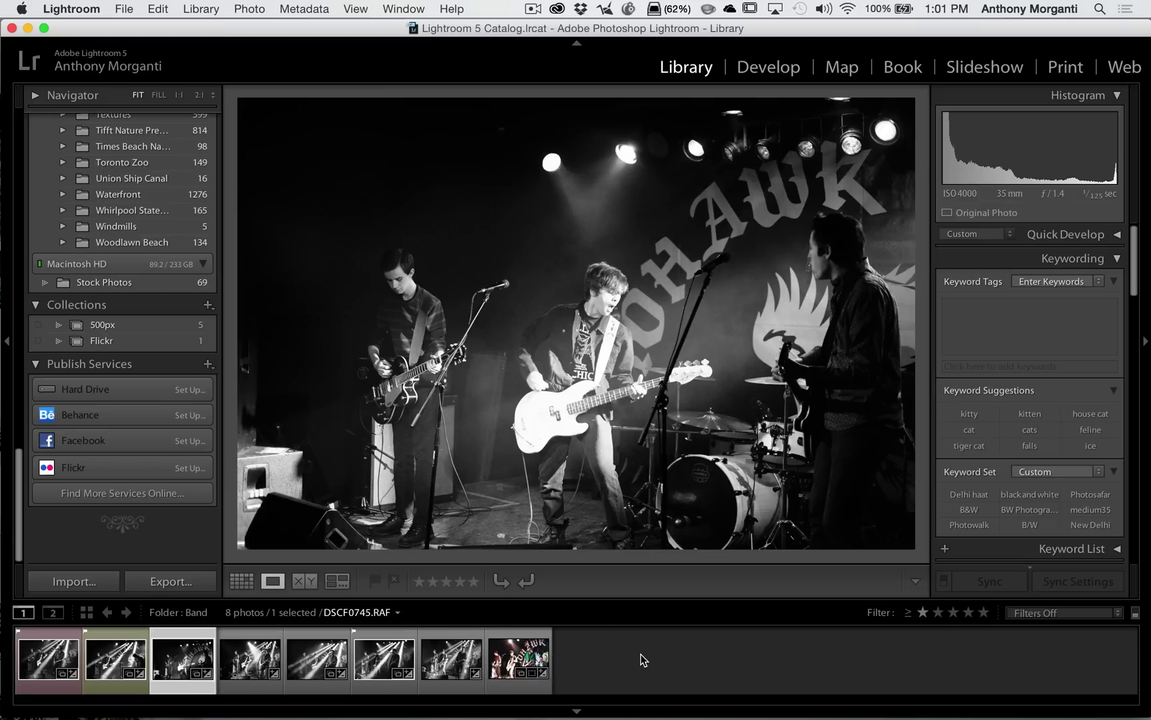
key("8")
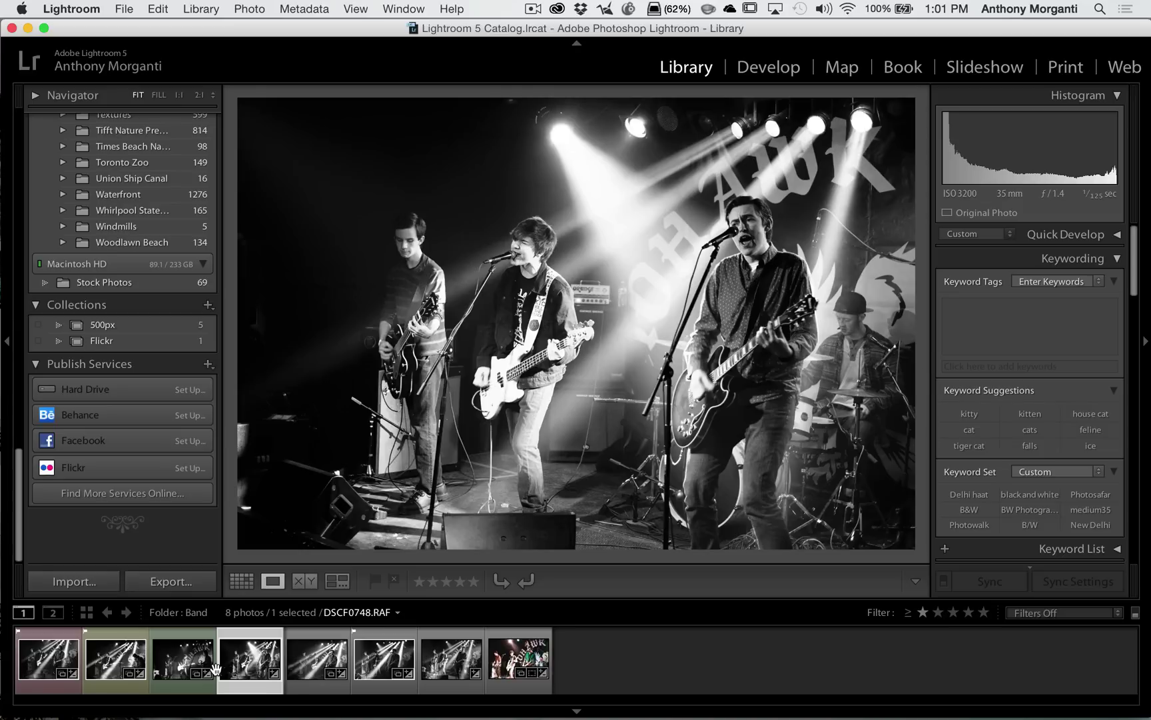
scroll(106, 253, "up", 5)
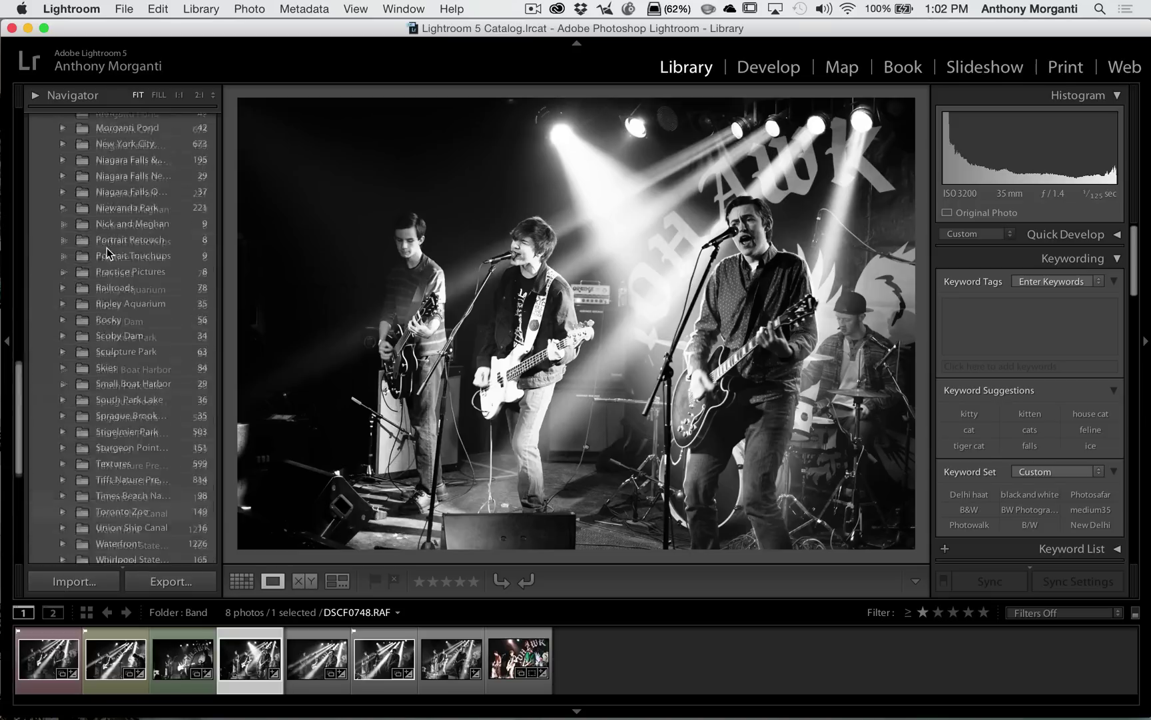
scroll(106, 253, "up", 4)
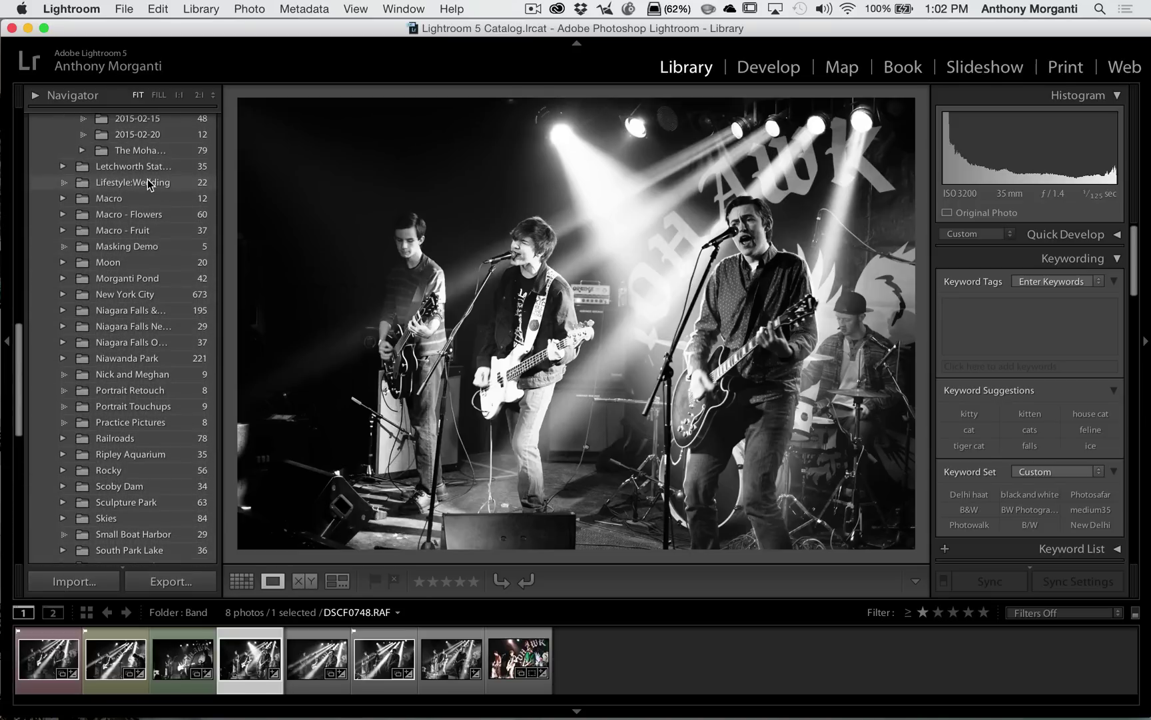
scroll(148, 184, "down", 9)
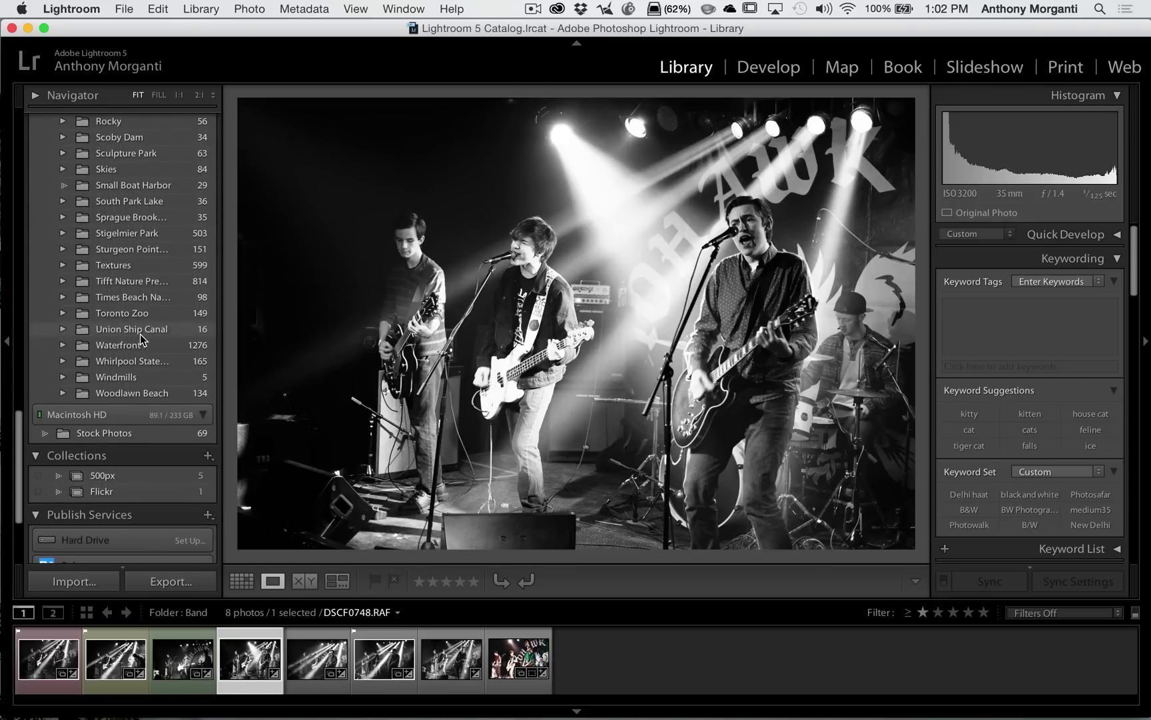